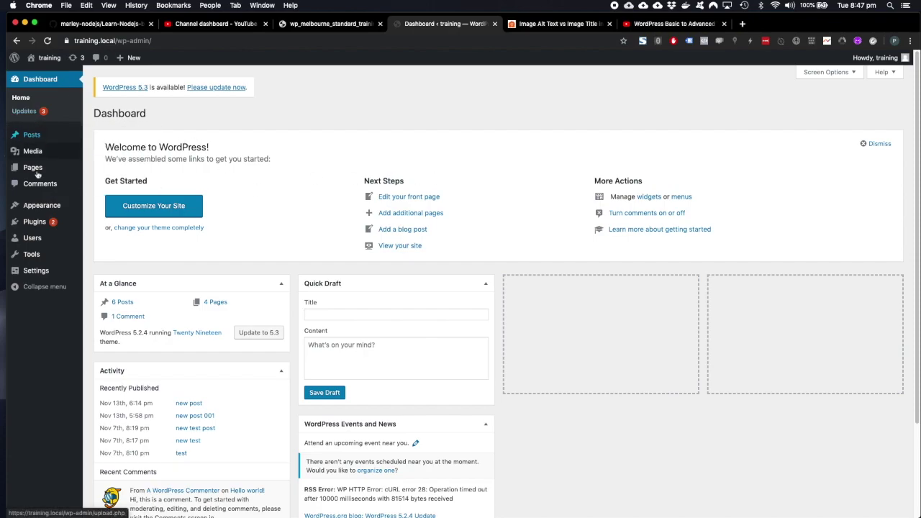
Reveal the Pages submenu in the Dashboard's admin sidebar.
mouse_move(33, 167)
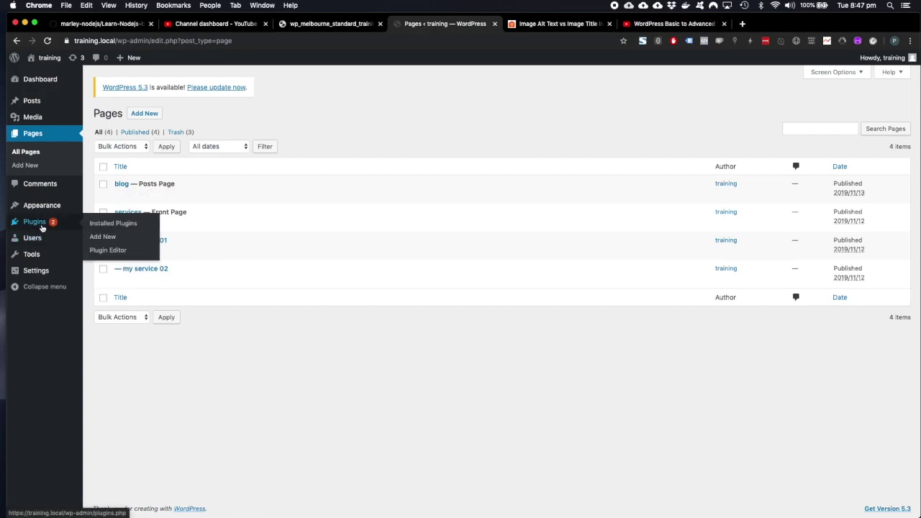
Preview the live site's blog and services menus, then start a new page from the admin bar.
left_click(52, 76)
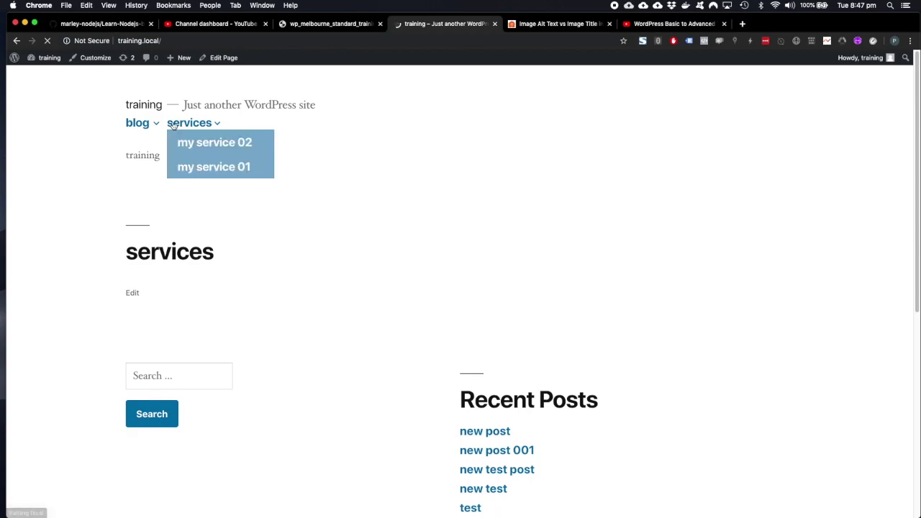
mouse_move(192, 127)
mouse_move(136, 124)
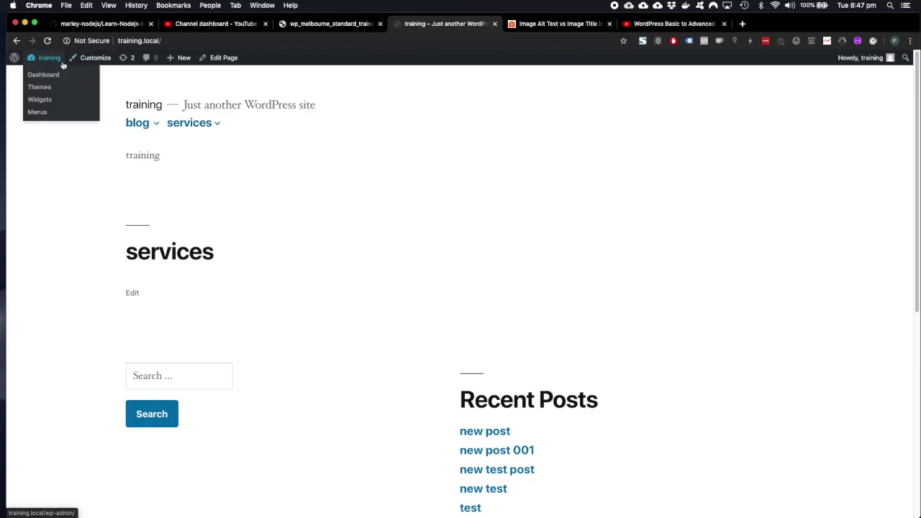
mouse_move(184, 59)
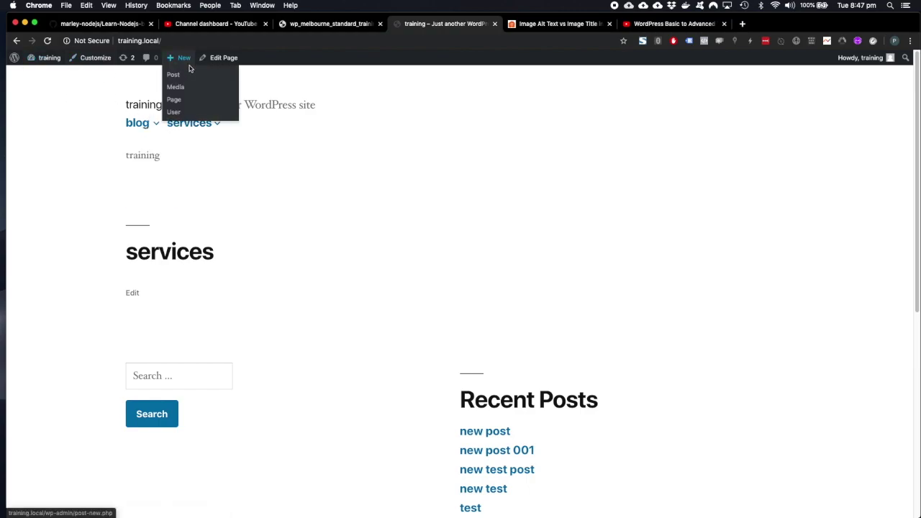
left_click(180, 104)
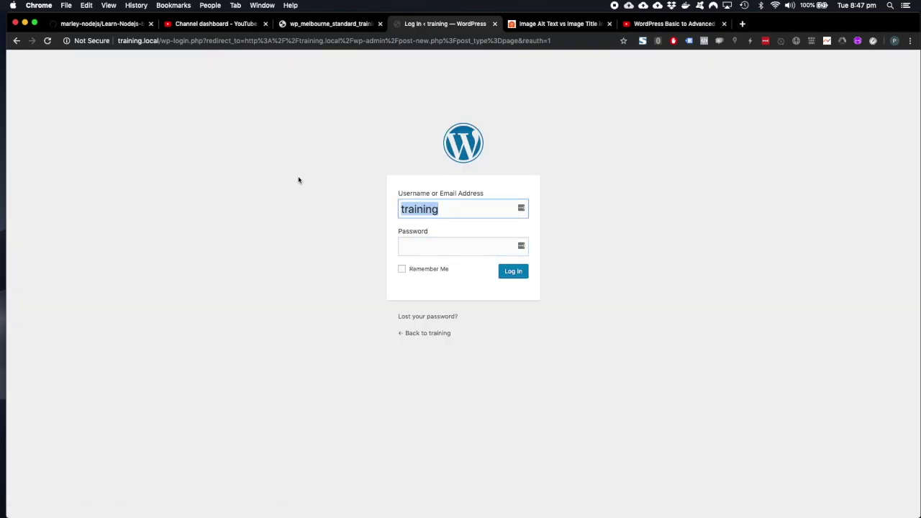
Sign in with the account username and password, retrying after the cookie error.
left_click(437, 249)
key("super+v")
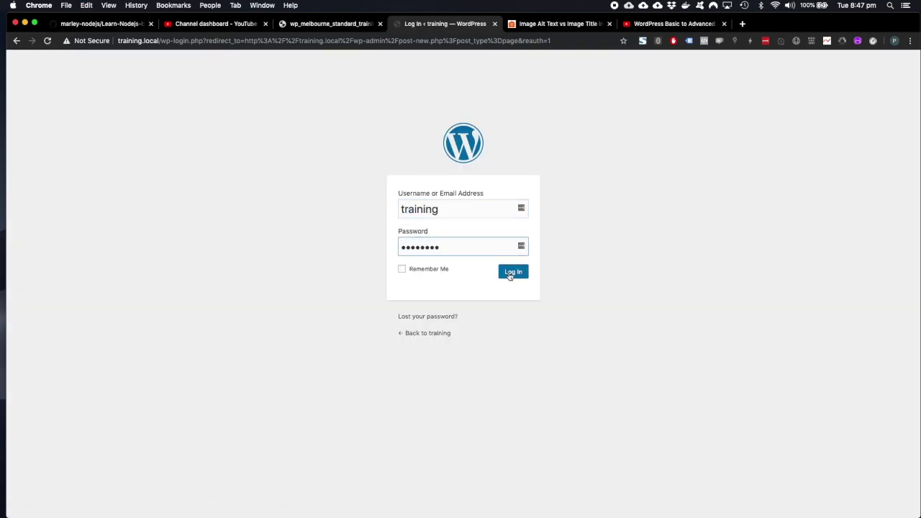
left_click(511, 273)
left_click(429, 254)
left_click(444, 295)
key("super+v")
left_click(512, 319)
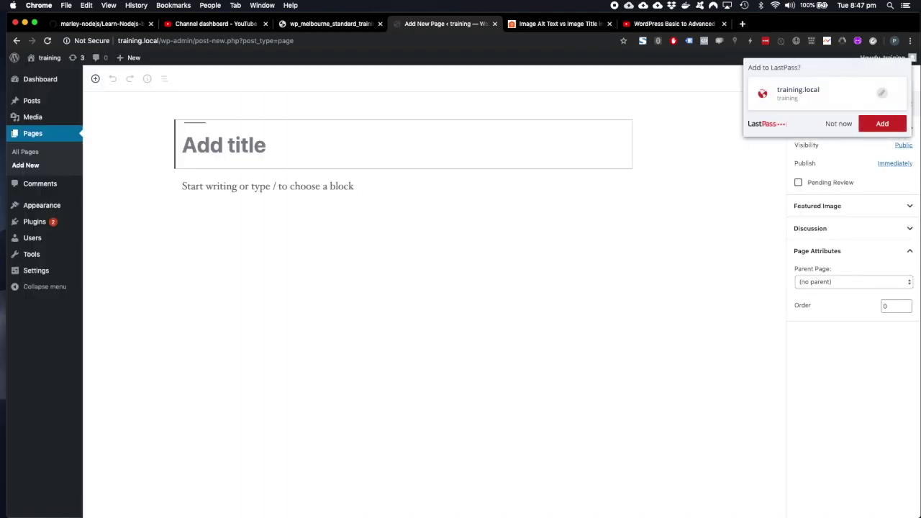
Publish a page titled 'new page' with body text 'new page', declining the LastPass prompt.
left_click(839, 123)
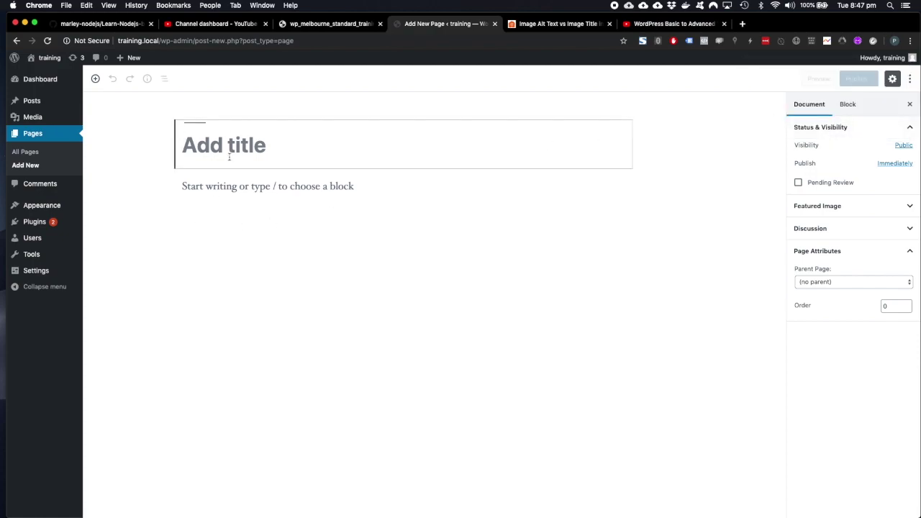
type("new page")
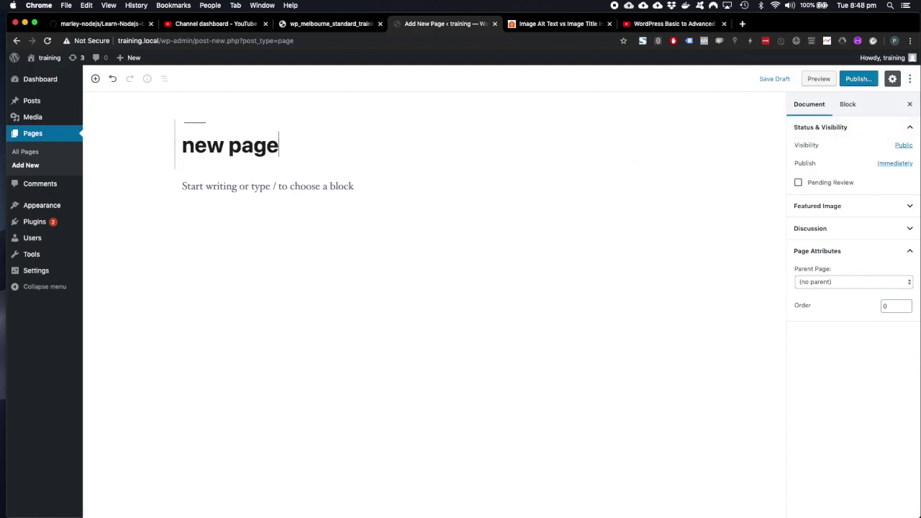
key("Return")
type("new")
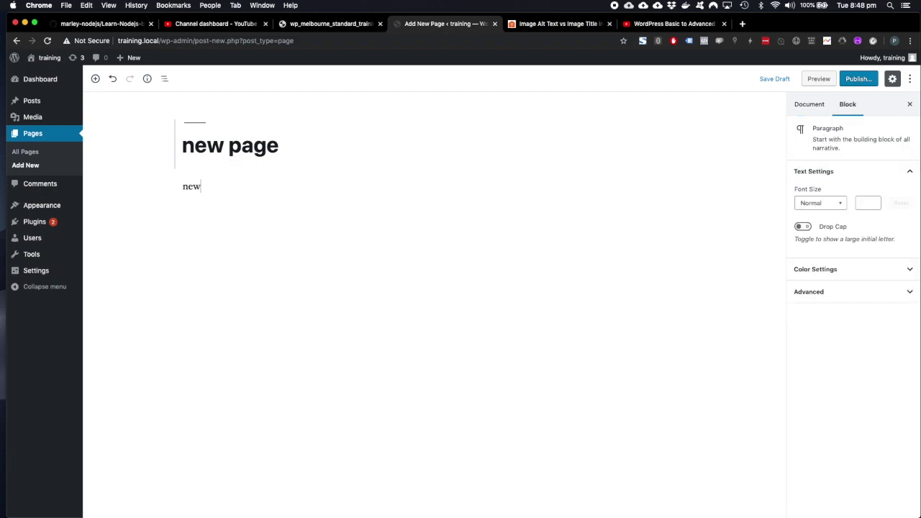
type(" page")
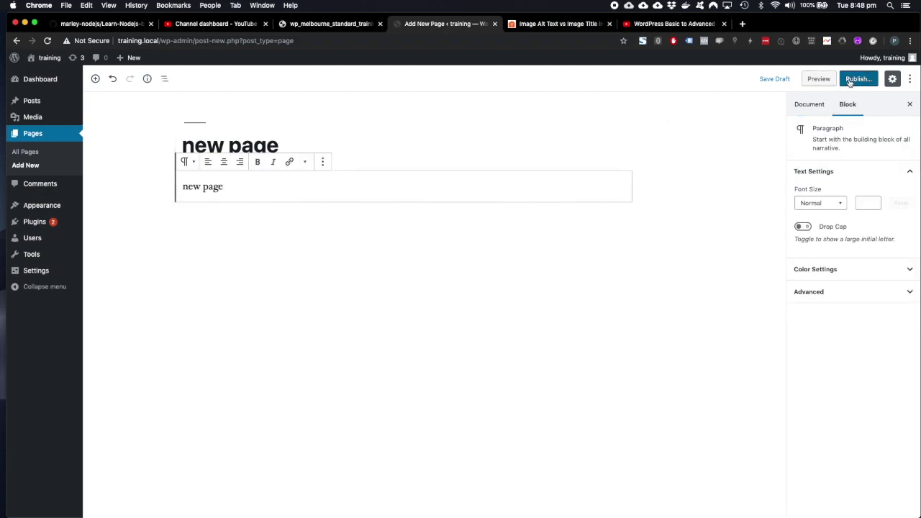
left_click(856, 80)
left_click(858, 80)
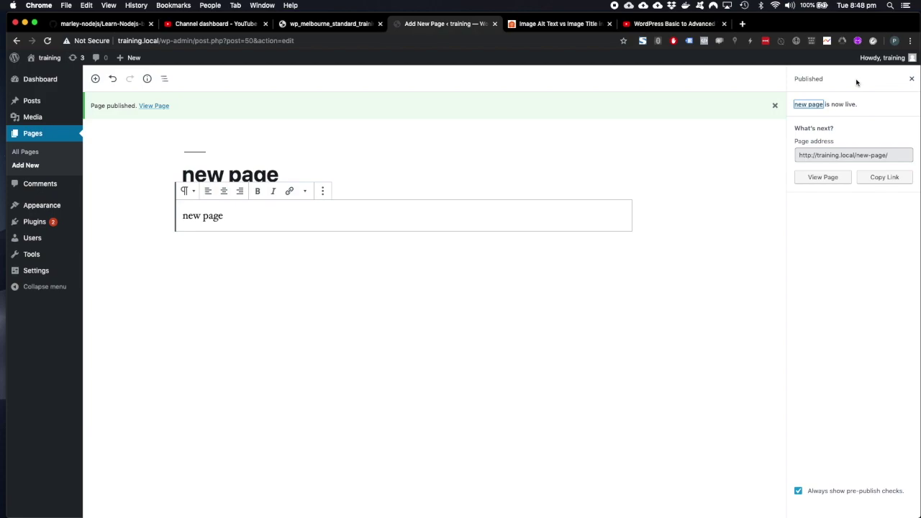
mouse_move(51, 213)
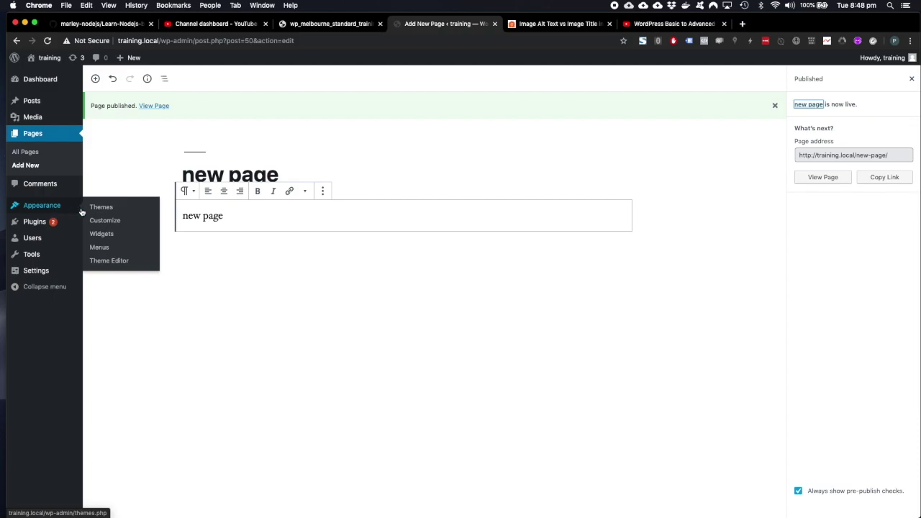
Delete the 'main' menu under Appearance > Menus and confirm the permanent deletion.
left_click(104, 249)
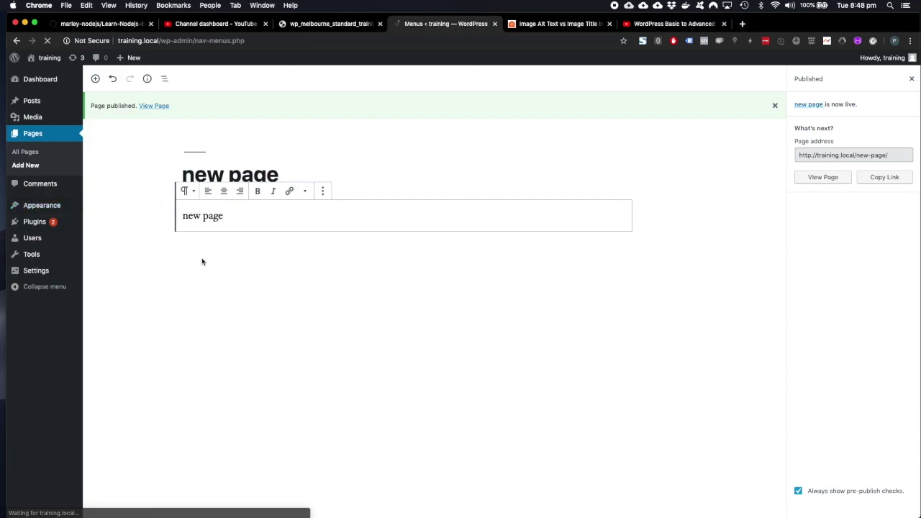
scroll(551, 308, "down", 1)
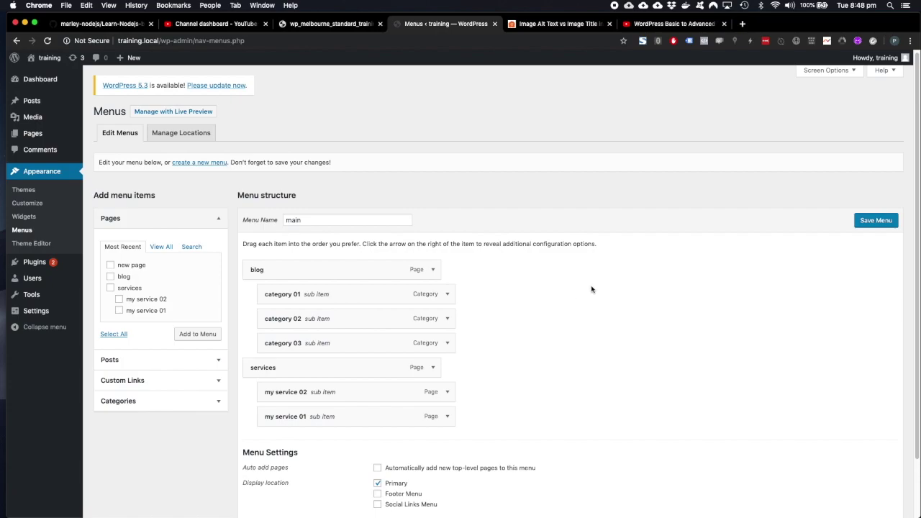
scroll(592, 290, "down", 3)
left_click(262, 465)
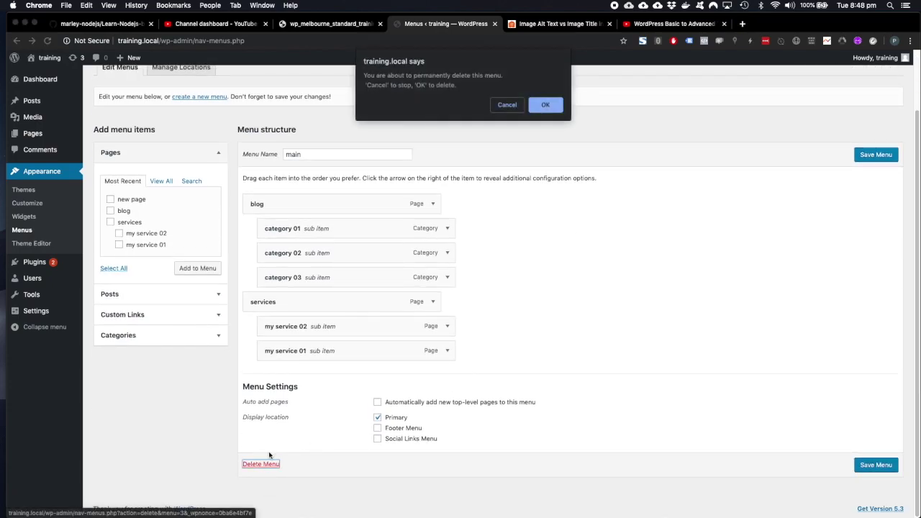
left_click(544, 104)
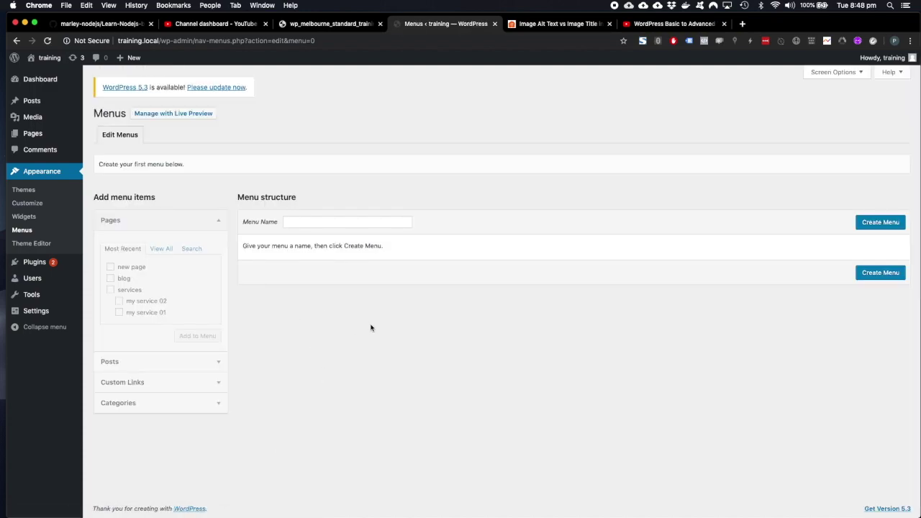
Create a new menu named 'my menu'.
left_click(319, 220)
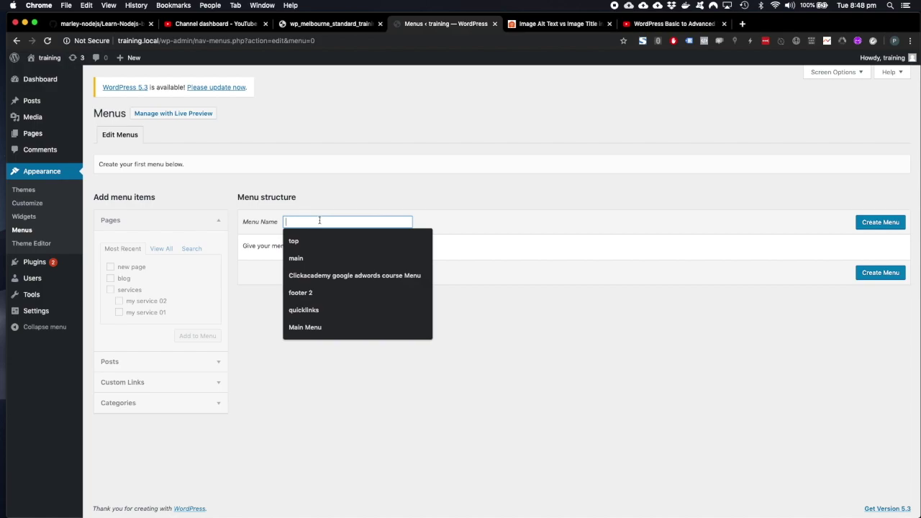
type("my menu")
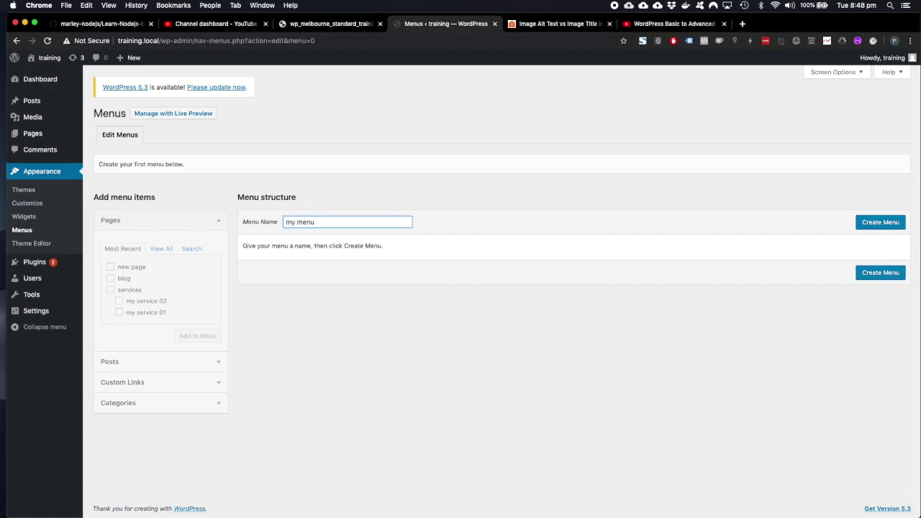
left_click(876, 222)
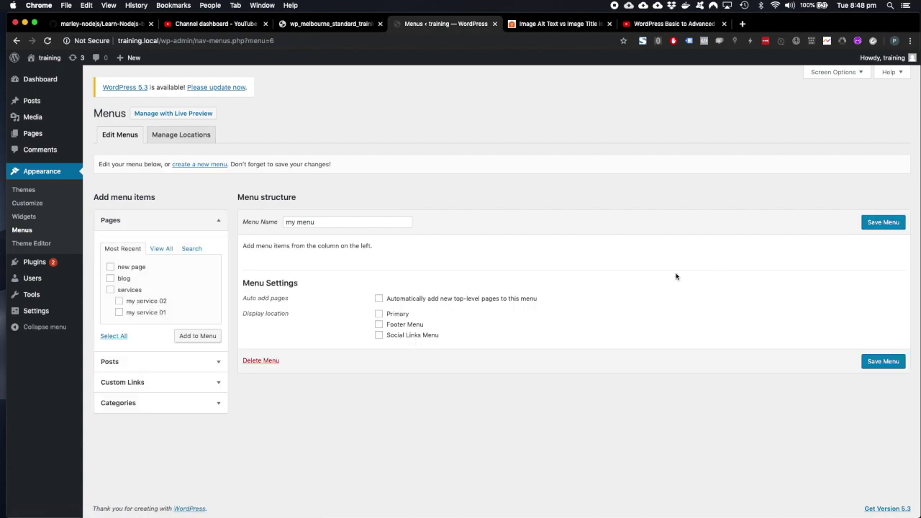
Browse the Pages, Posts, Custom Links and Categories panels of items to add.
left_click(341, 222)
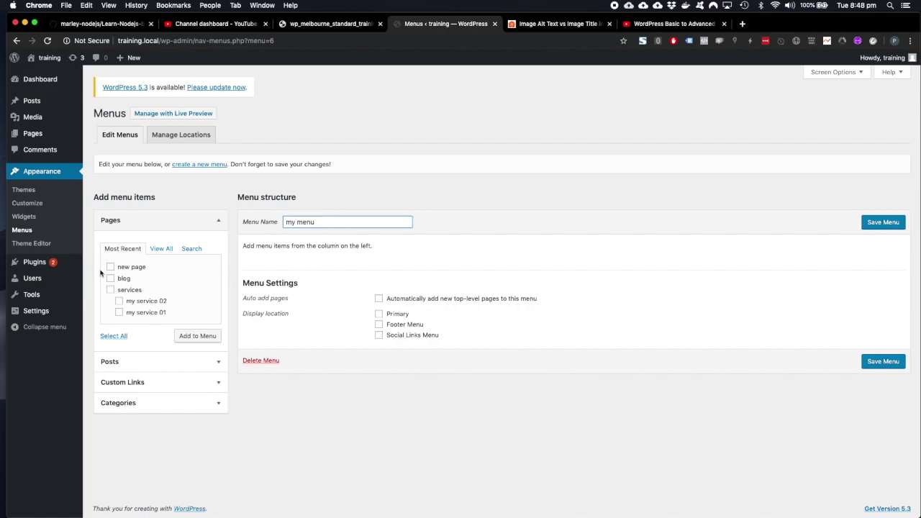
left_click(132, 224)
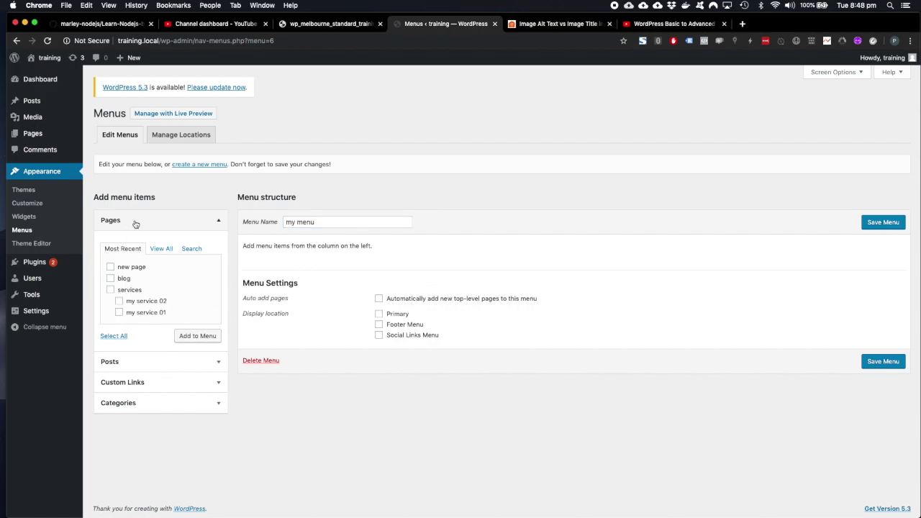
left_click(142, 248)
left_click(145, 247)
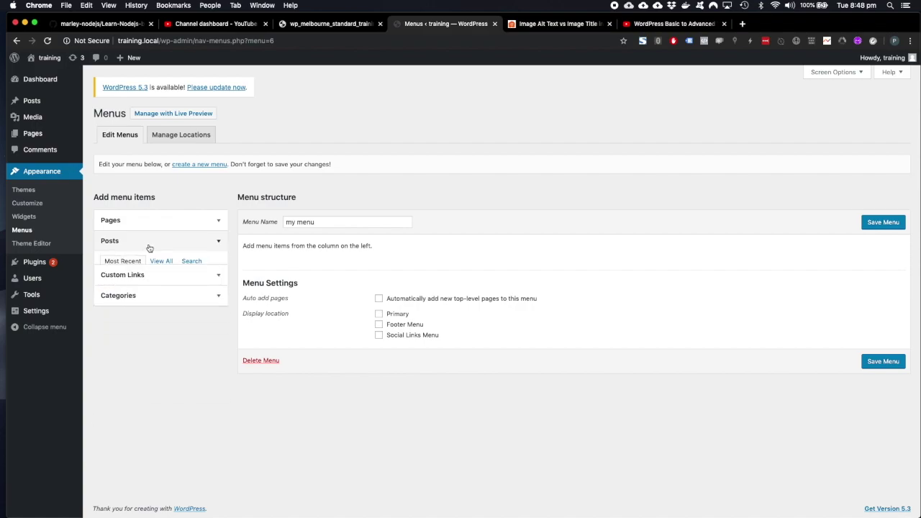
left_click(152, 264)
left_click(153, 263)
left_click(149, 285)
left_click(149, 280)
left_click(127, 221)
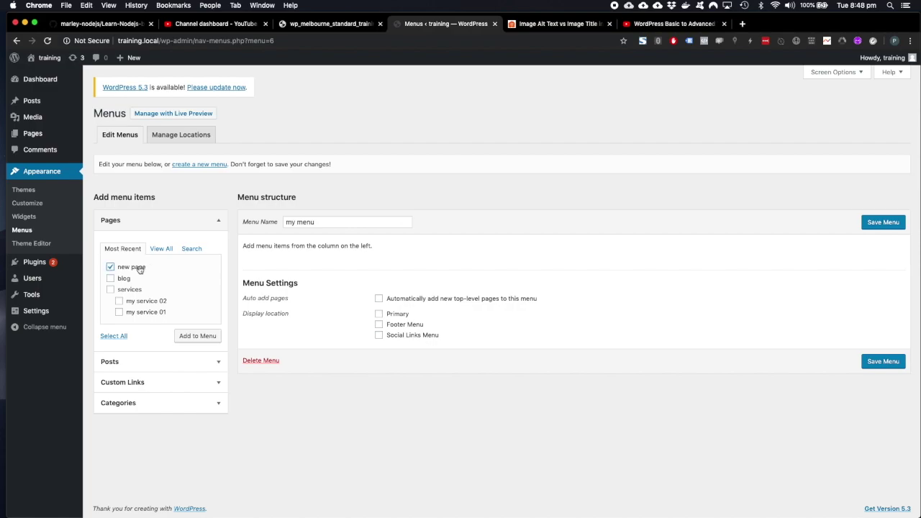
Add new page, blog and services to my menu and save it.
left_click(124, 280)
left_click(128, 291)
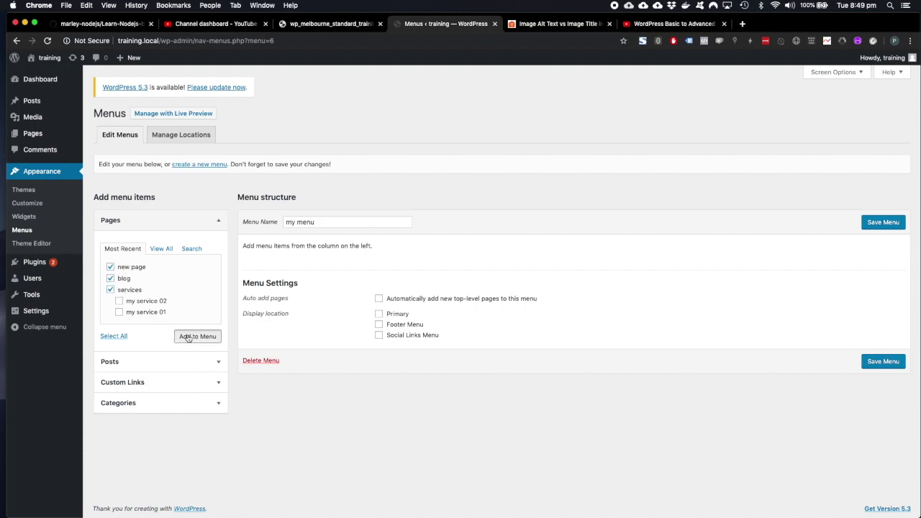
left_click(189, 338)
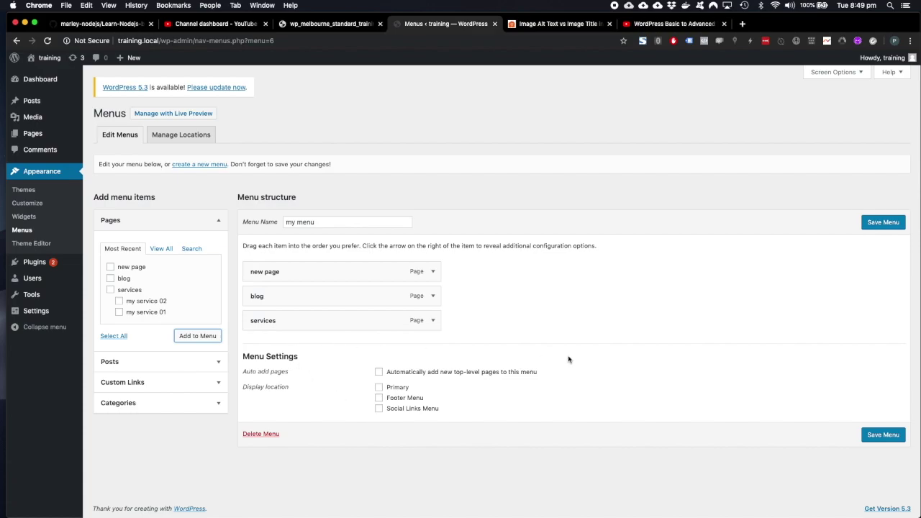
left_click(869, 435)
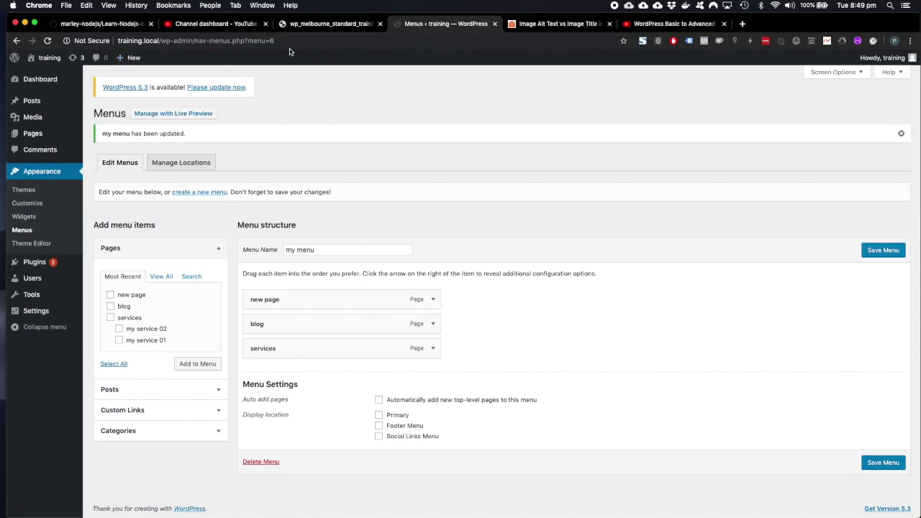
left_click(46, 74)
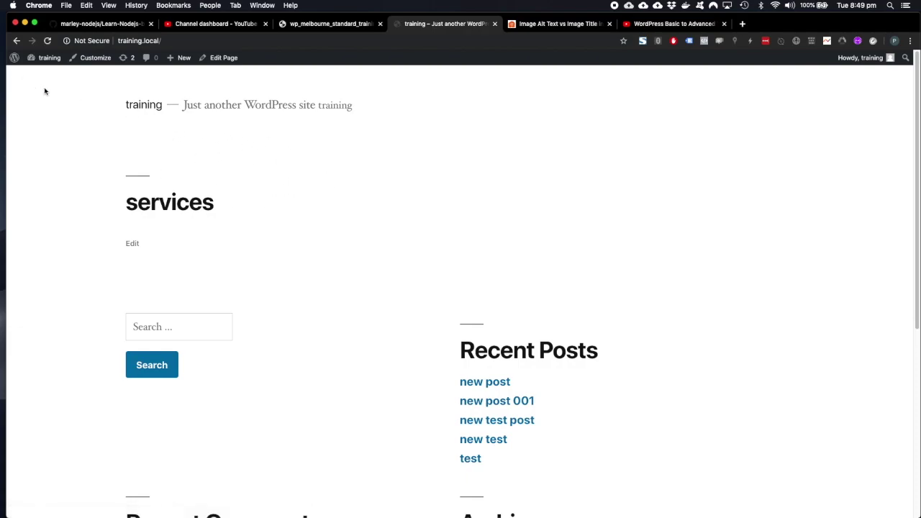
mouse_move(44, 58)
left_click(36, 111)
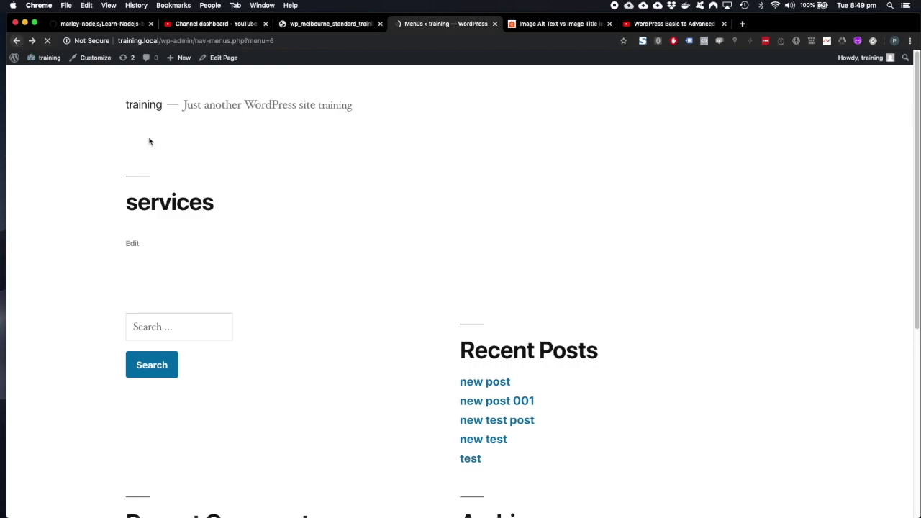
key("super+r")
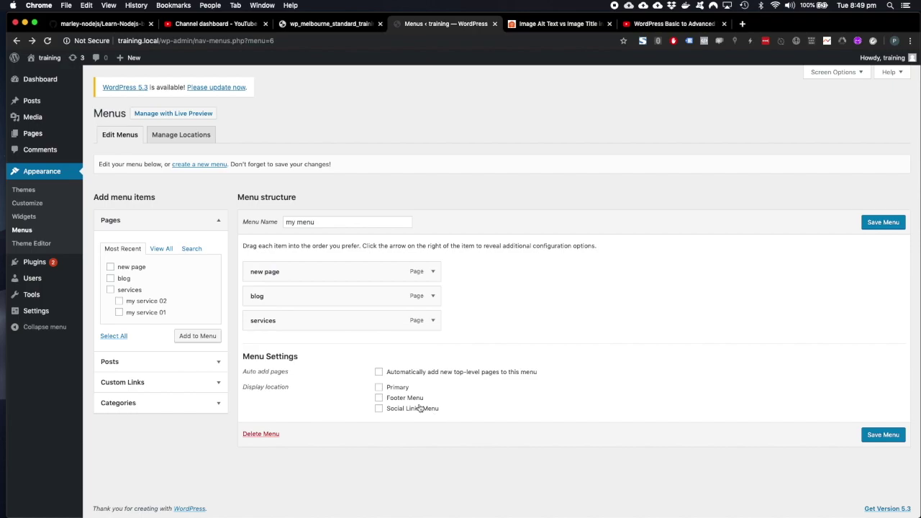
Assign my menu to the Primary location, save, and view the live site.
triple_click(319, 222)
left_click(379, 387)
left_click(883, 435)
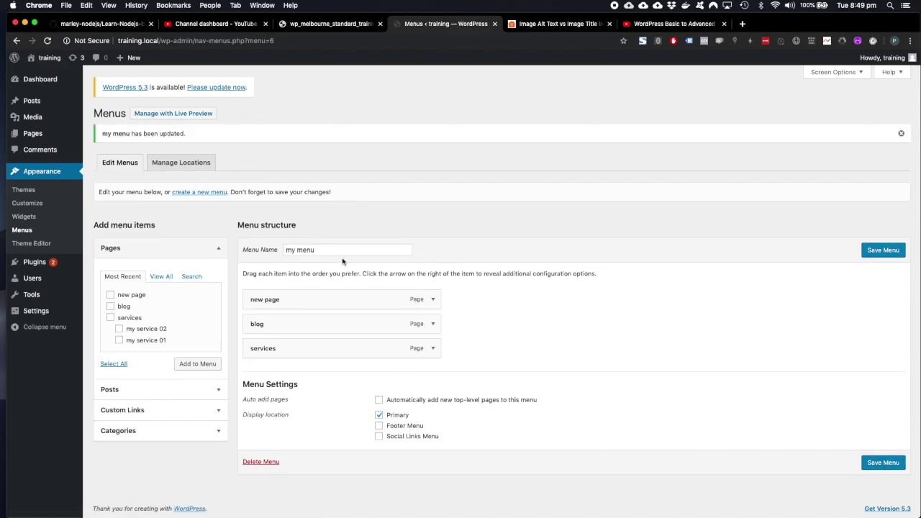
mouse_move(48, 59)
left_click(55, 74)
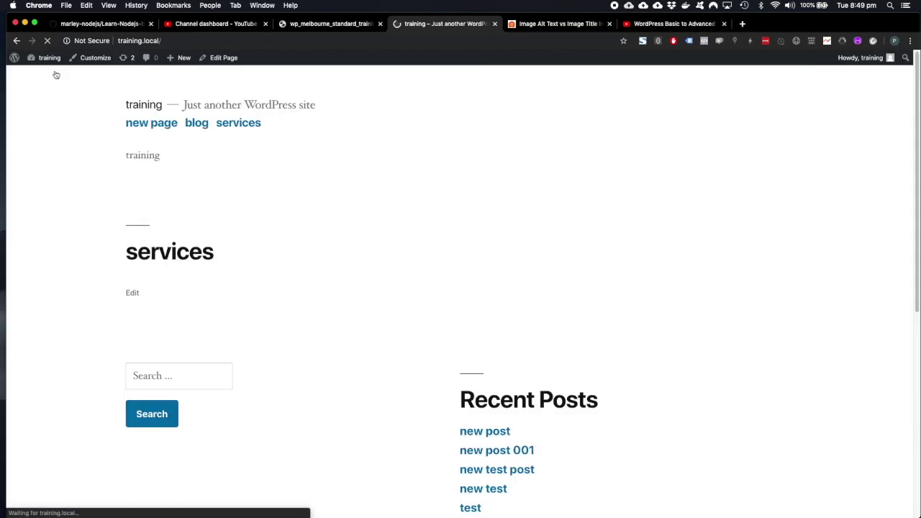
left_click(207, 124)
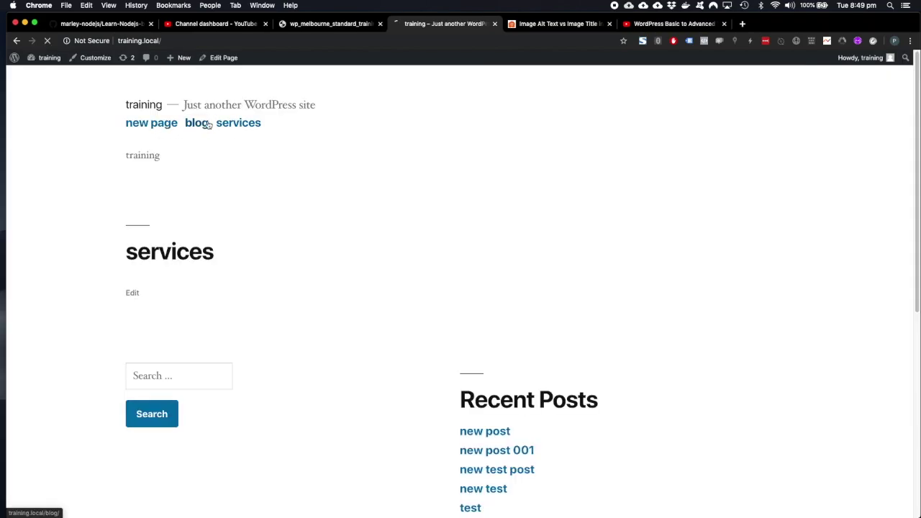
left_click(245, 128)
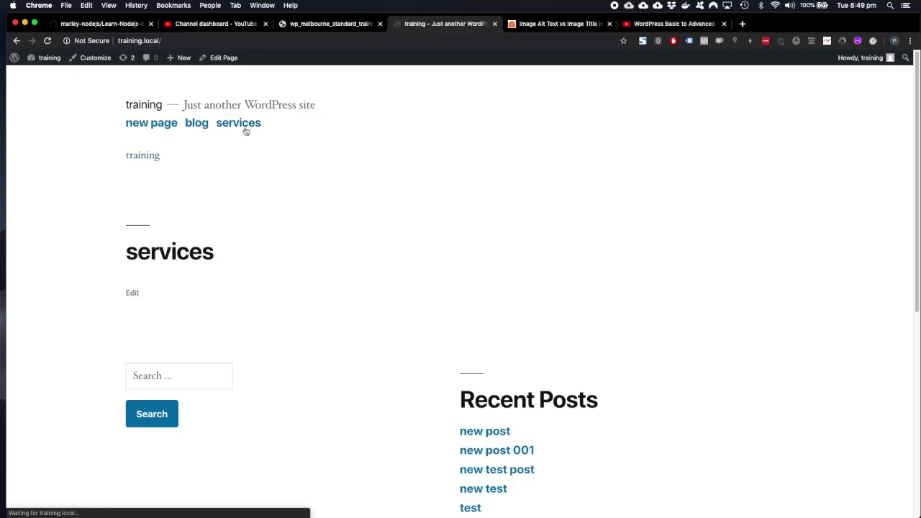
left_click(168, 124)
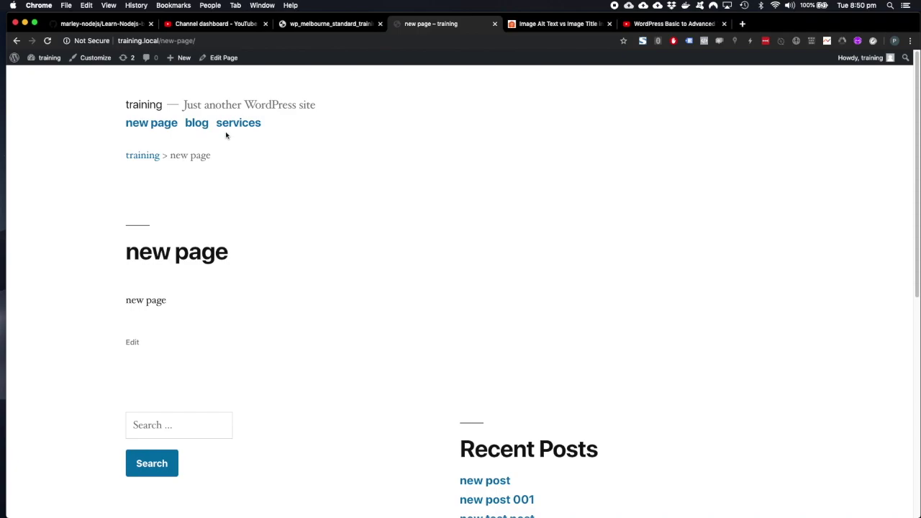
left_click(201, 126)
left_click(234, 127)
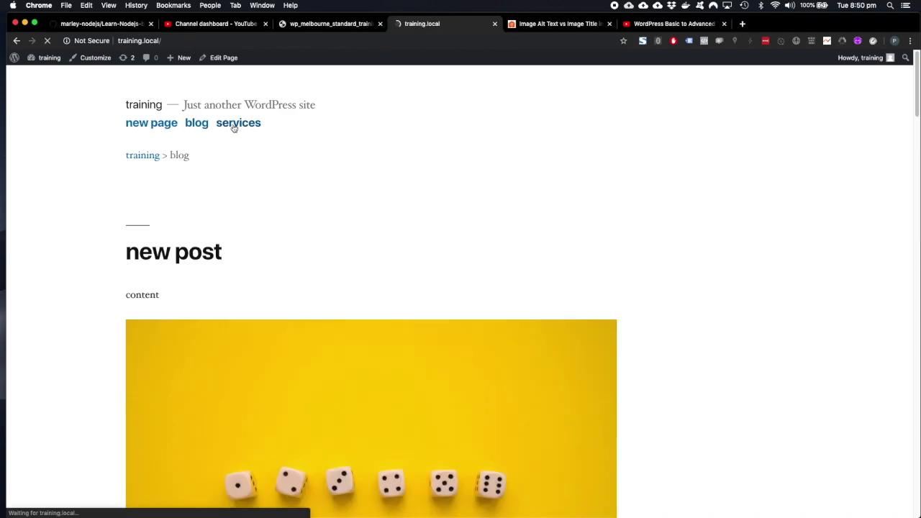
mouse_move(61, 62)
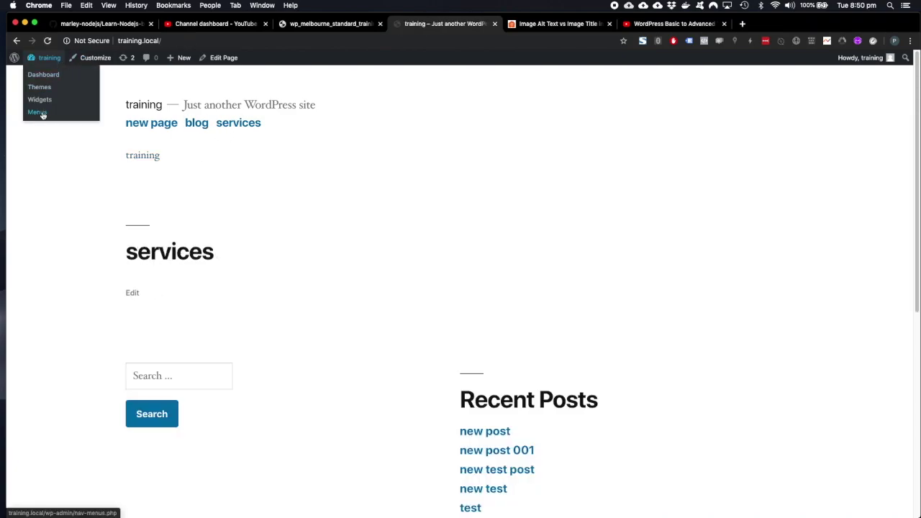
Go back from the live site to the Menus editor for my menu.
left_click(37, 113)
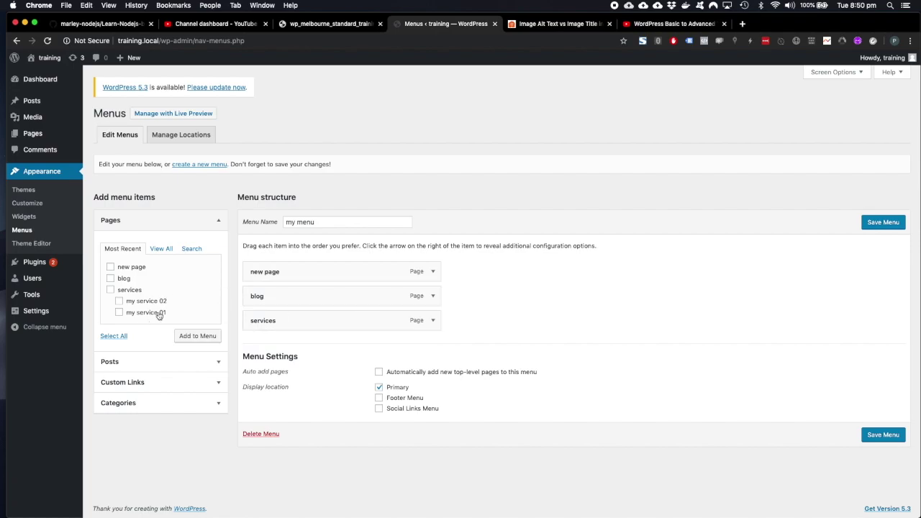
Add the posts new post, new post 001 and new test post to my menu.
left_click(154, 362)
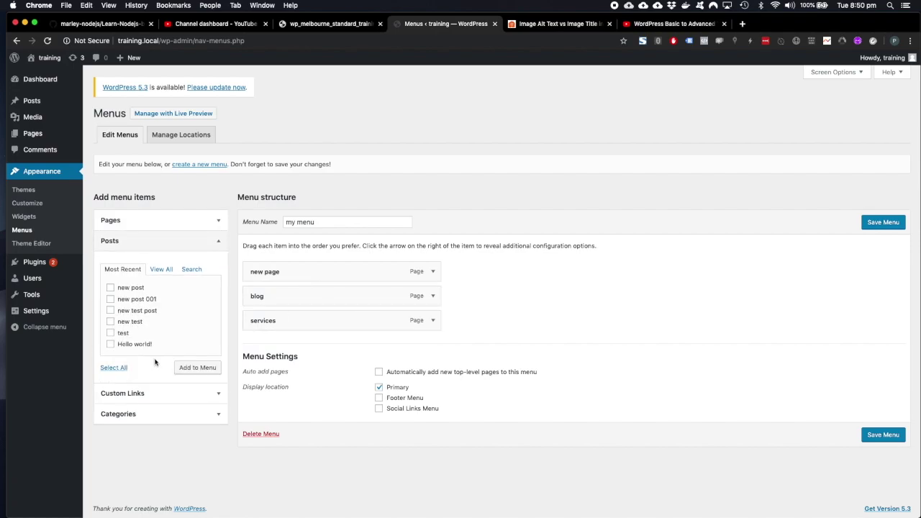
left_click(134, 291)
left_click(133, 301)
left_click(132, 312)
left_click(197, 368)
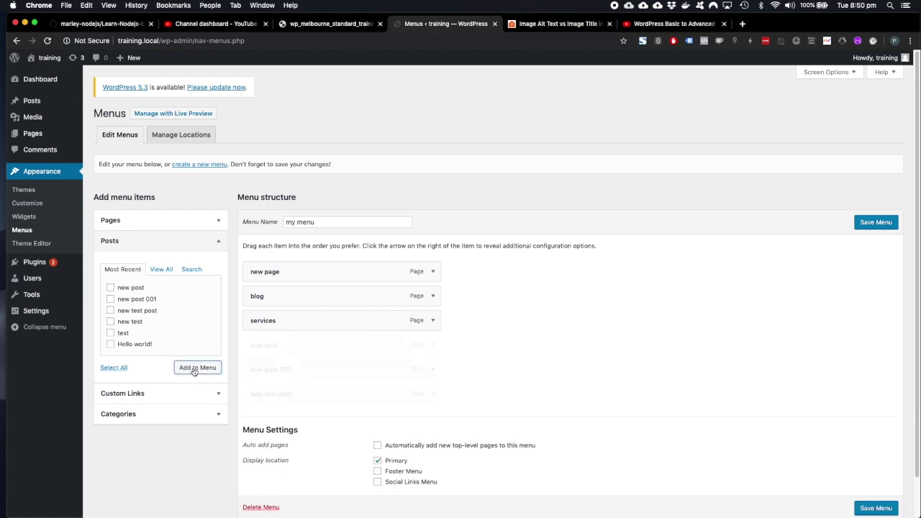
Indent the three posts as sub items under blog and save the menu.
left_click_drag(274, 346, 299, 320)
left_click_drag(298, 368, 309, 345)
mouse_move(285, 372)
left_mouse_down()
mouse_move(298, 370)
mouse_move(278, 364)
left_mouse_up()
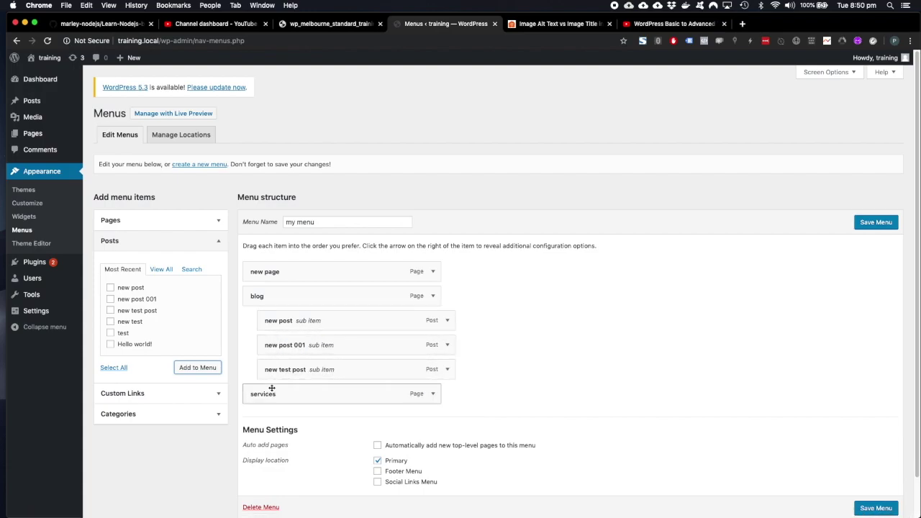
left_click(877, 508)
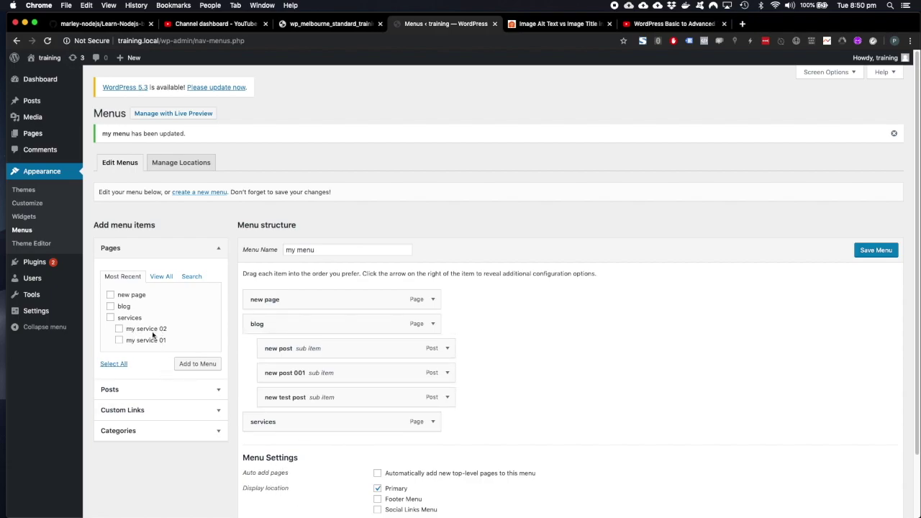
Append the my service 02 page and a second blog page to my menu, then save.
left_click(118, 329)
left_click(193, 366)
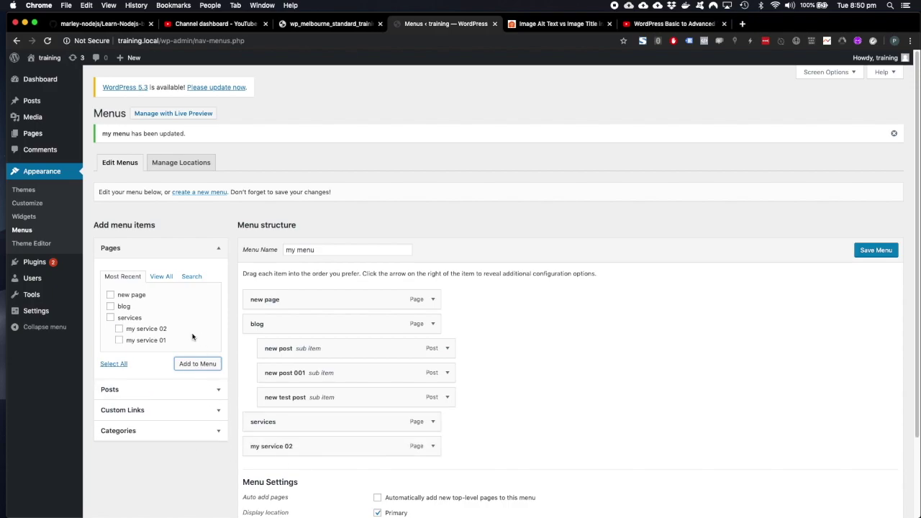
left_click(122, 307)
left_click(192, 368)
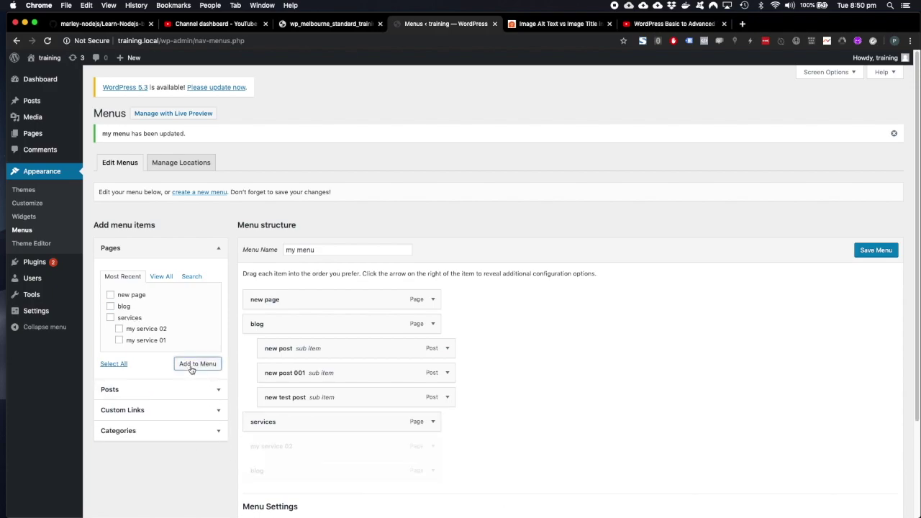
scroll(331, 465, "down", 1)
scroll(336, 460, "down", 2)
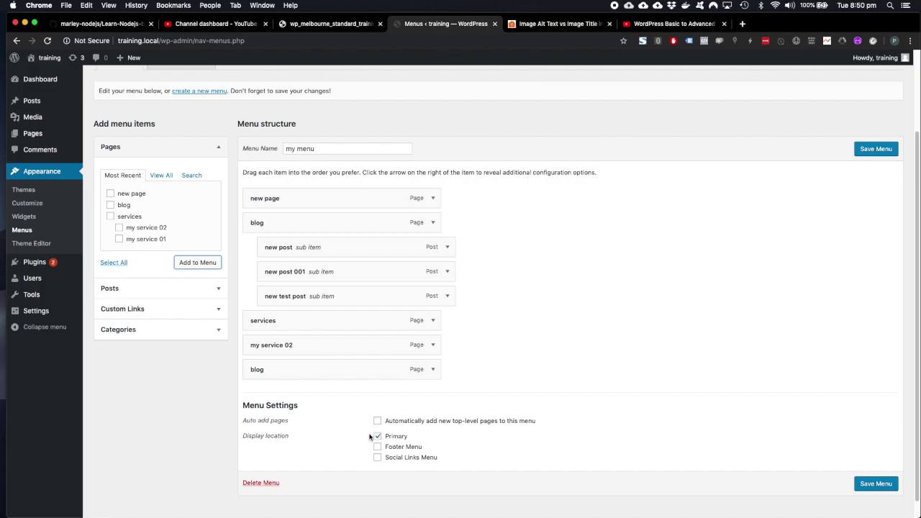
left_click(858, 486)
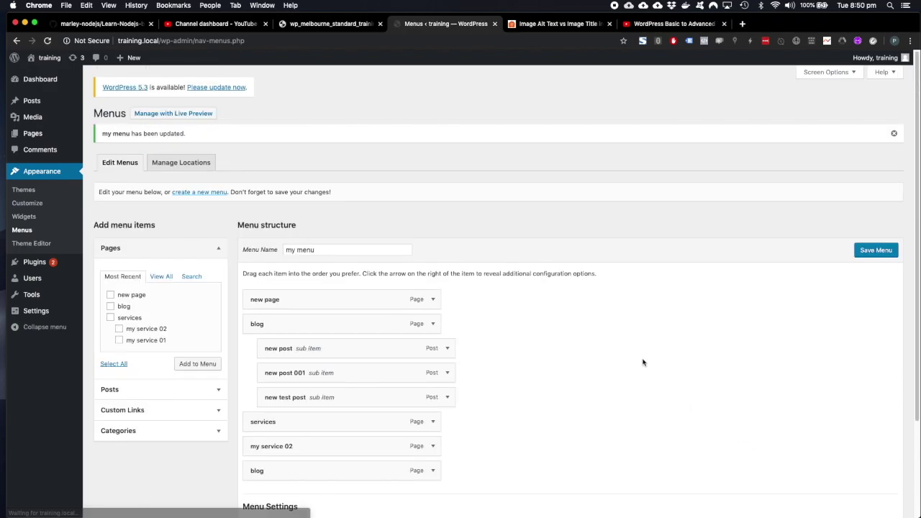
left_click(49, 58)
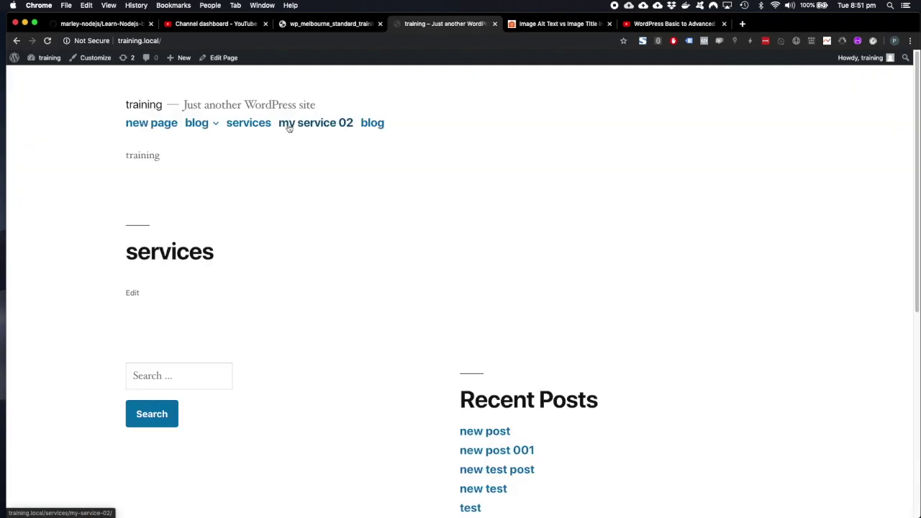
mouse_move(199, 124)
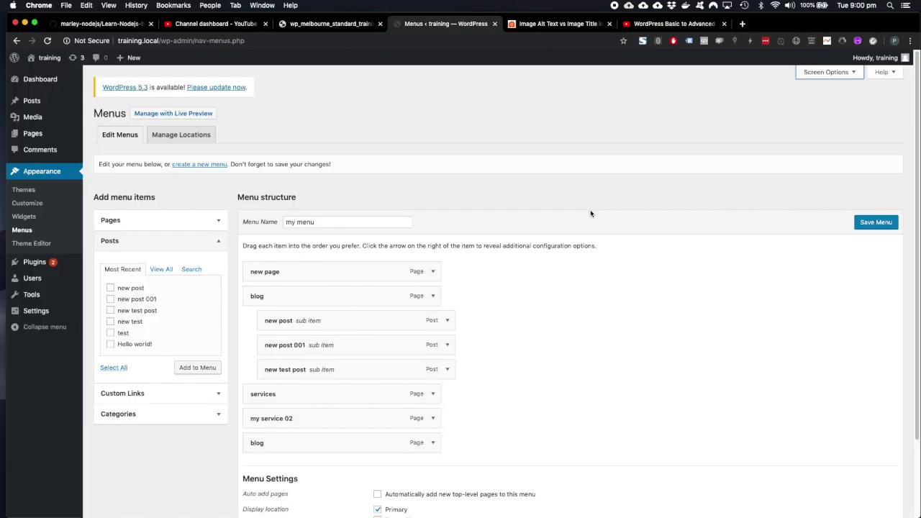
Tidy the add-items panels, toggle Tags in Screen Options ending off, and drag a menu item lower.
left_click(152, 244)
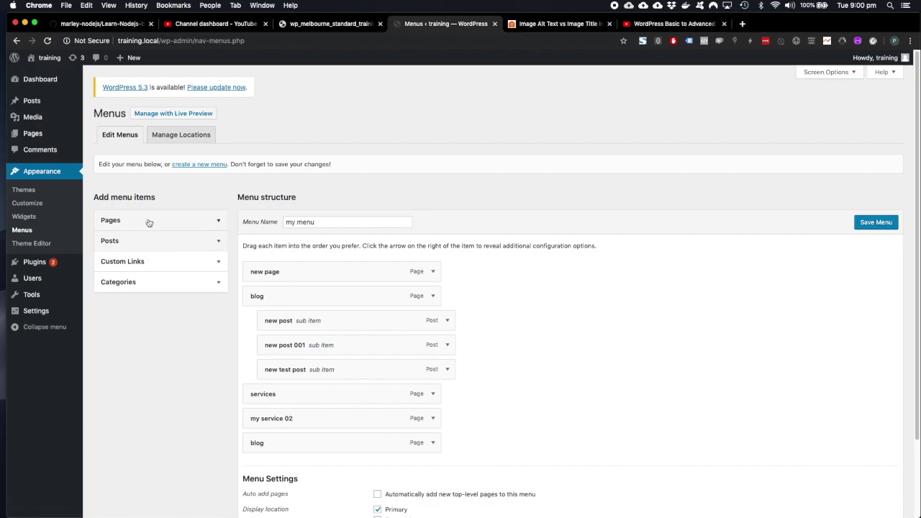
left_click(166, 264)
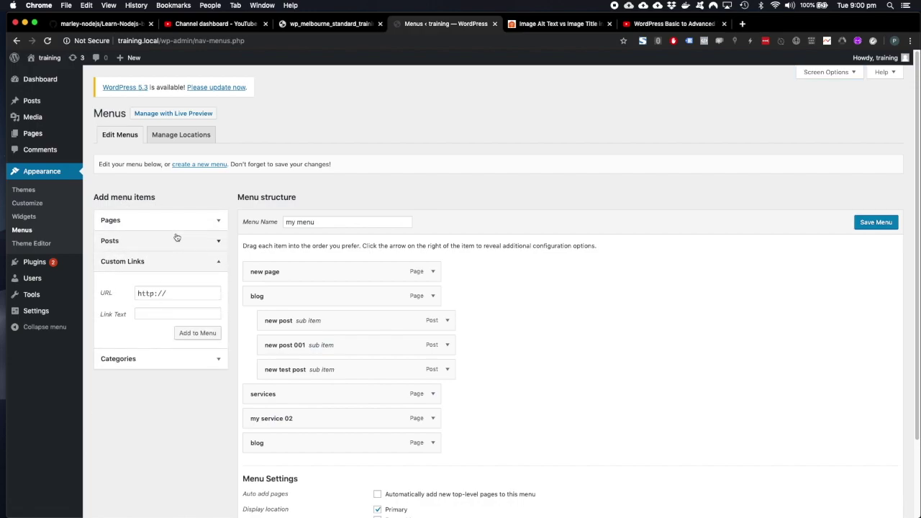
left_click(835, 73)
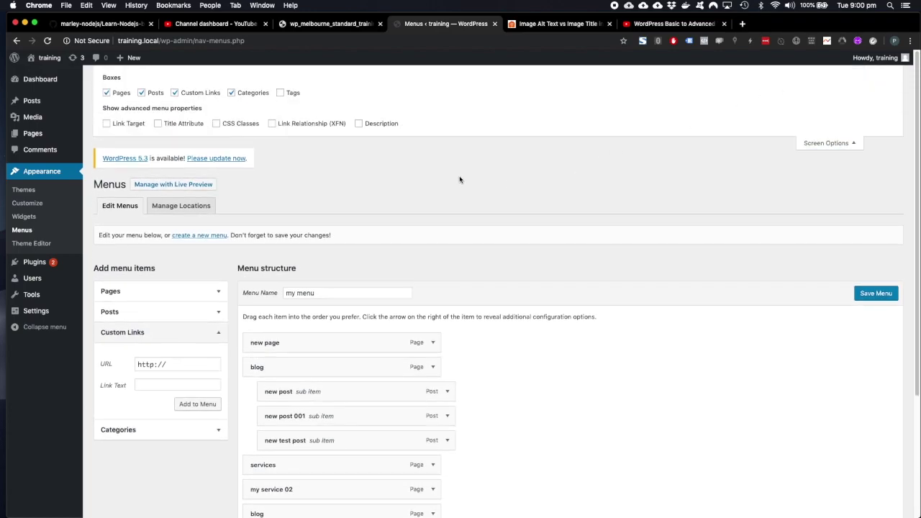
left_click(281, 94)
left_click(281, 94)
left_click(281, 94)
left_click(281, 94)
left_click(280, 94)
left_click(281, 93)
left_click(176, 340)
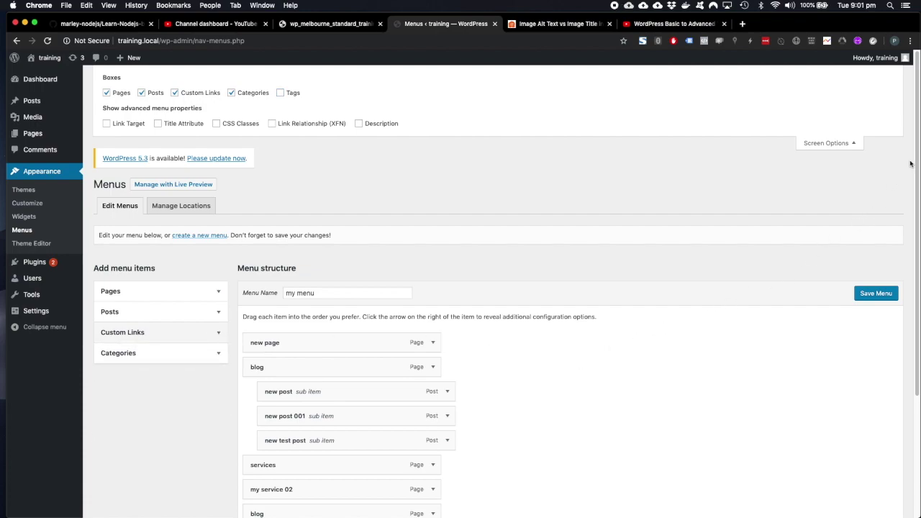
left_click_drag(916, 159, 911, 306)
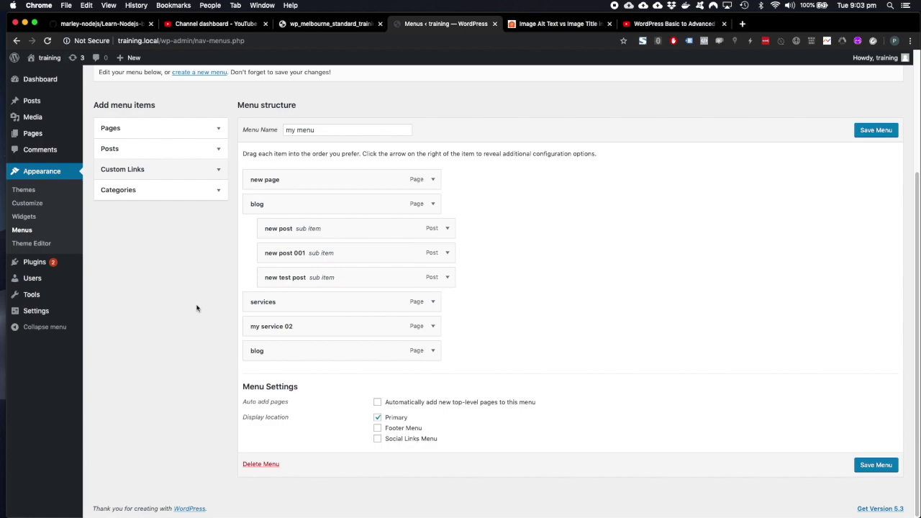
left_click(213, 173)
left_click(184, 202)
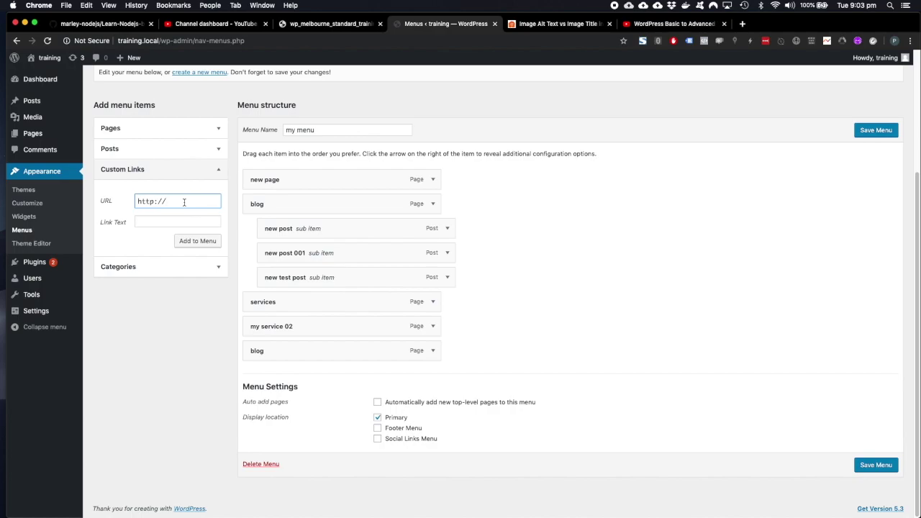
type("www")
key("Tab")
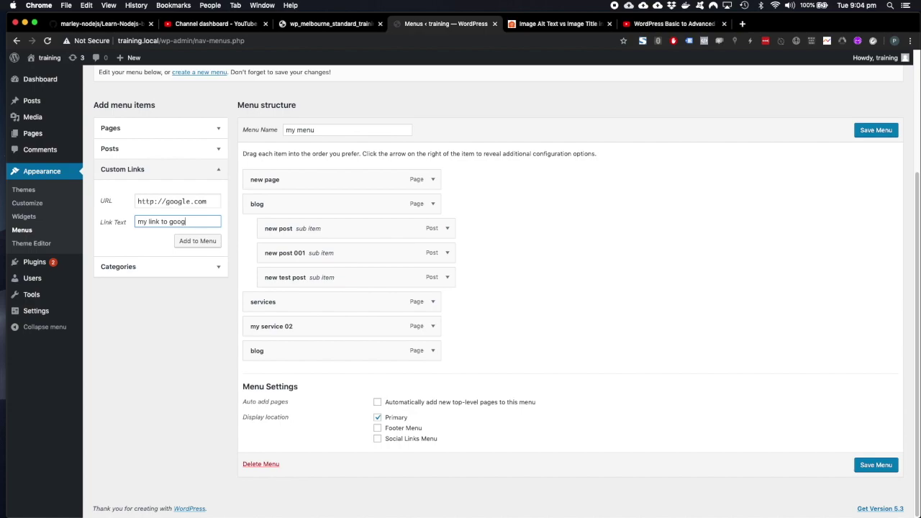
left_click(199, 241)
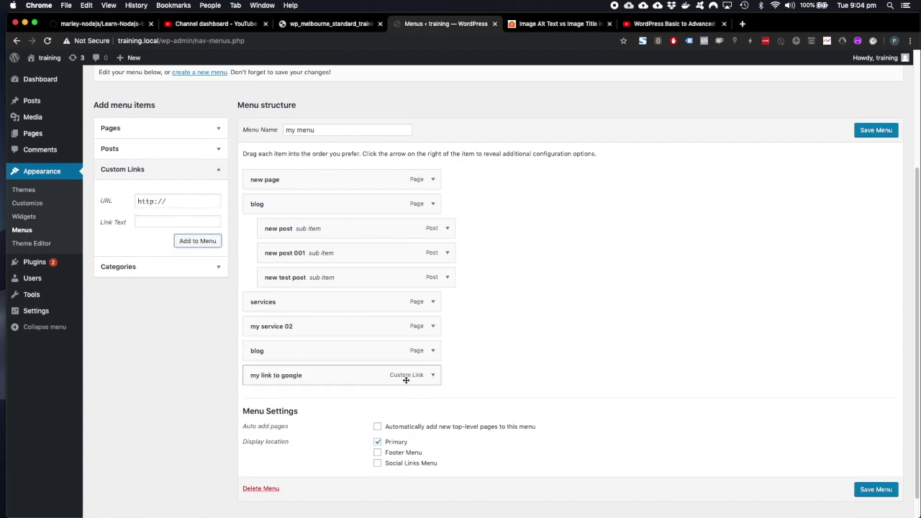
scroll(295, 394, "down", 1)
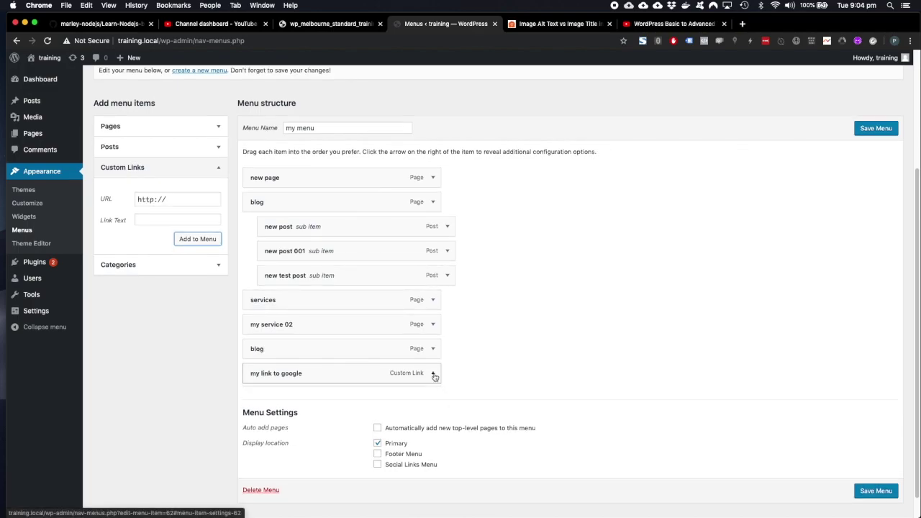
Expand the 'my link to google' item and enable Link Target in Screen Options.
left_click(432, 373)
scroll(459, 377, "down", 2)
scroll(453, 377, "down", 1)
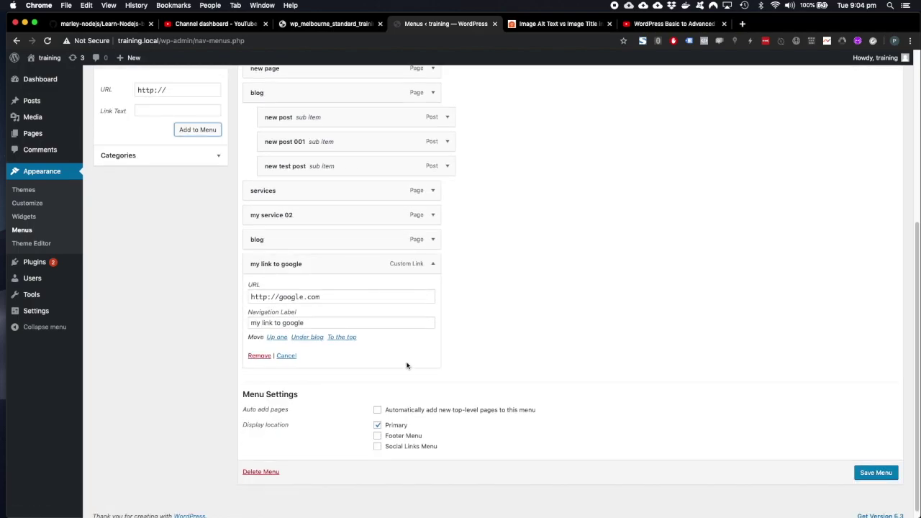
scroll(407, 366, "up", 5)
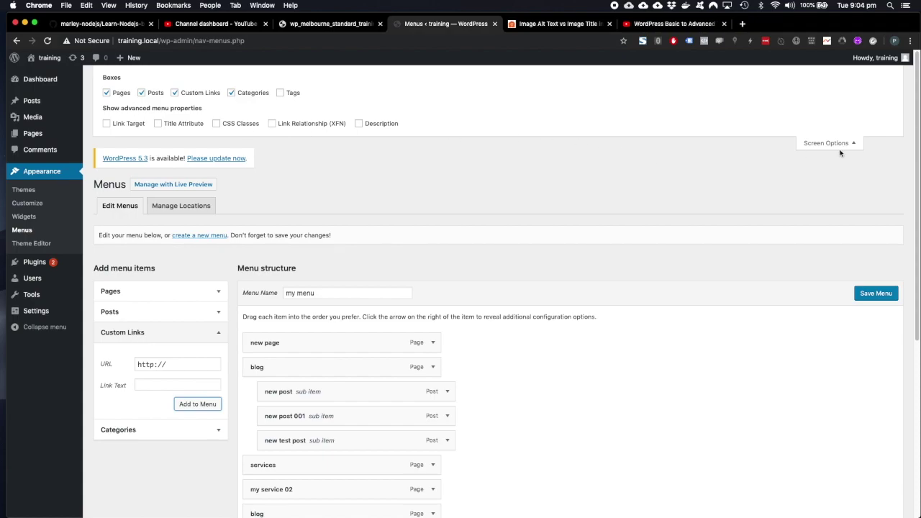
left_click(107, 123)
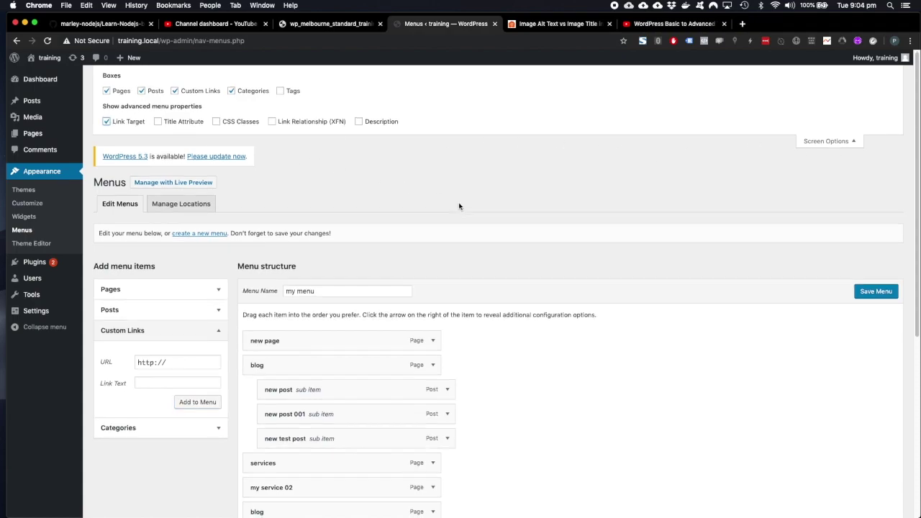
scroll(461, 208, "down", 5)
left_click(348, 343)
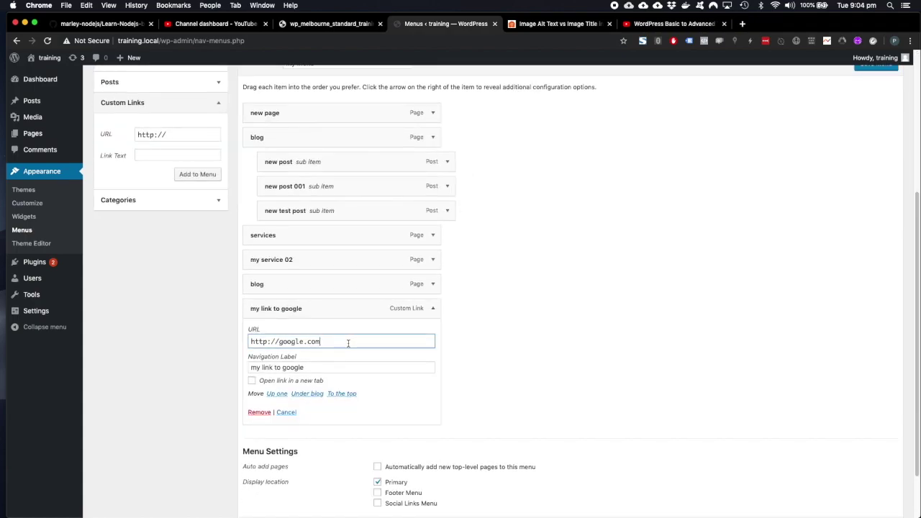
type("s")
left_click(253, 382)
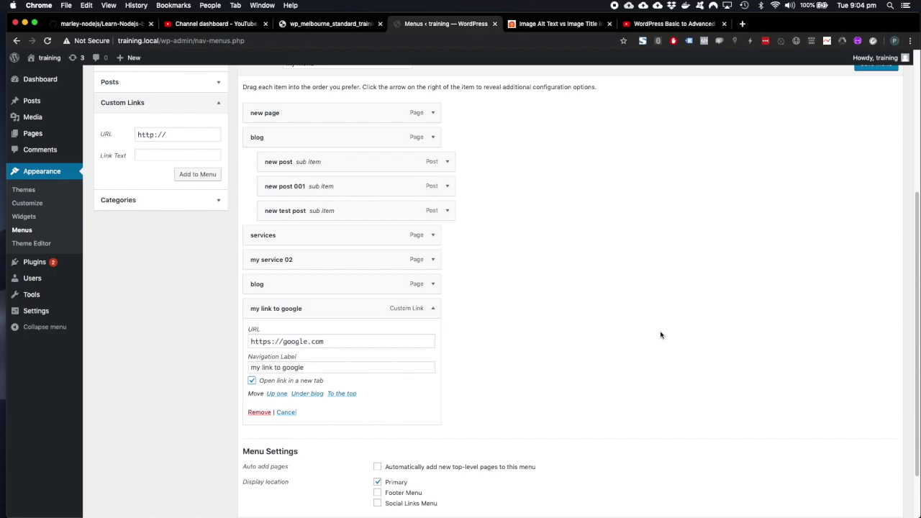
left_click_drag(331, 341, 226, 342)
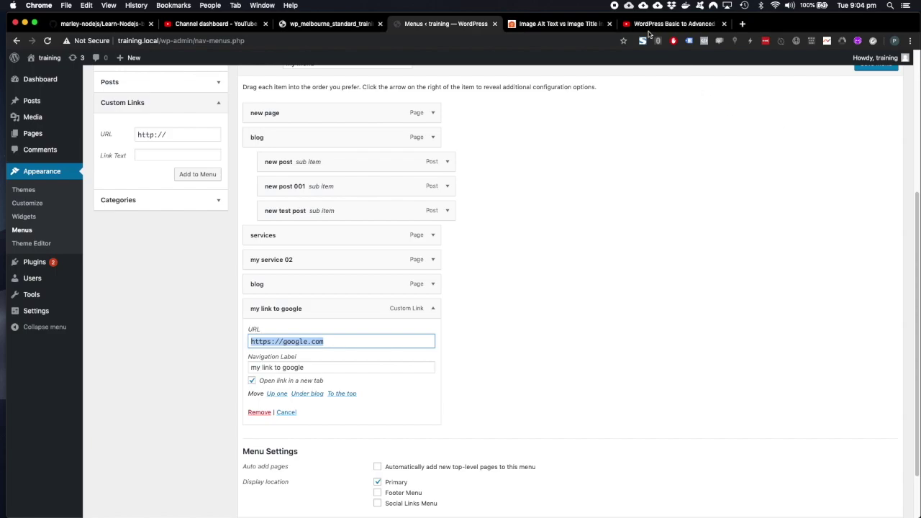
scroll(689, 275, "up", 3)
scroll(689, 276, "down", 1)
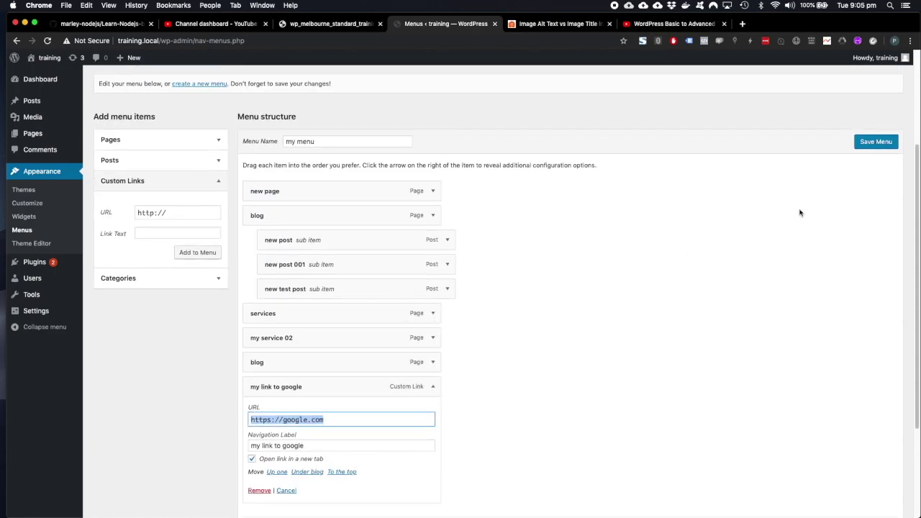
left_click(880, 144)
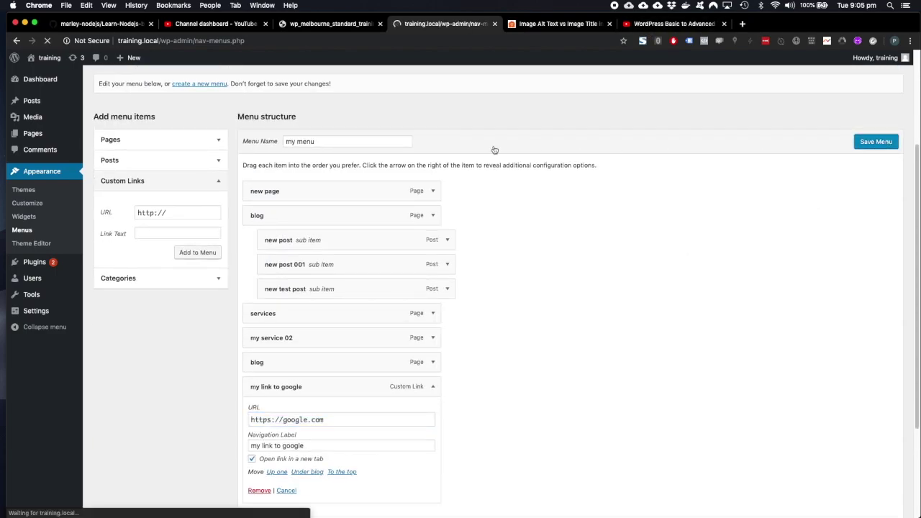
mouse_move(49, 58)
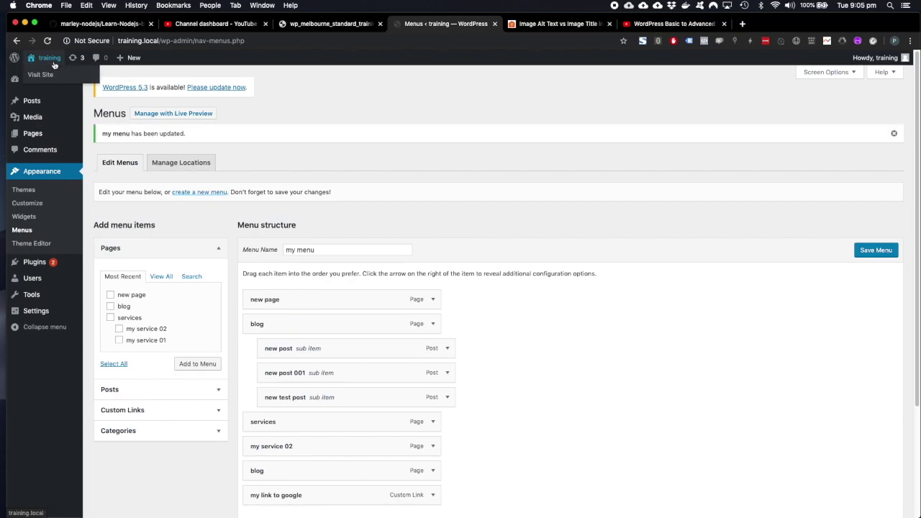
left_click(43, 75)
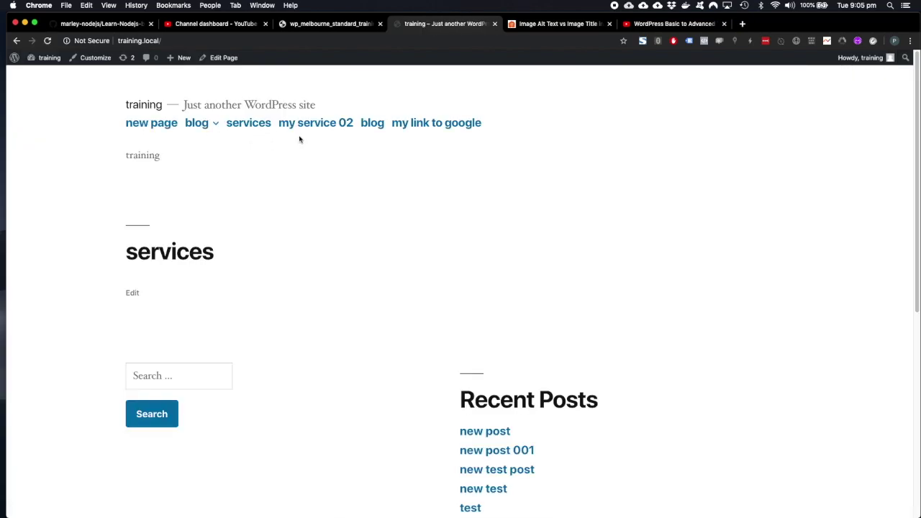
left_click(425, 124)
left_click_drag(481, 125, 393, 124)
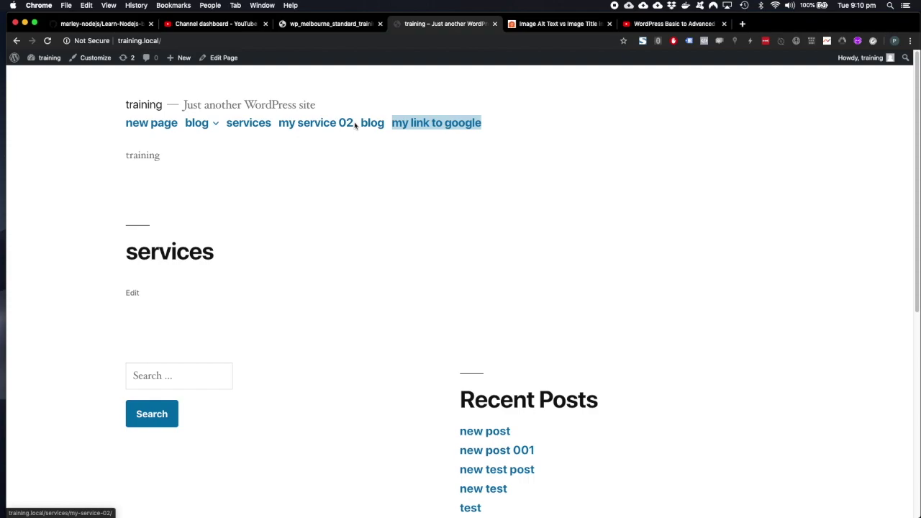
mouse_move(198, 126)
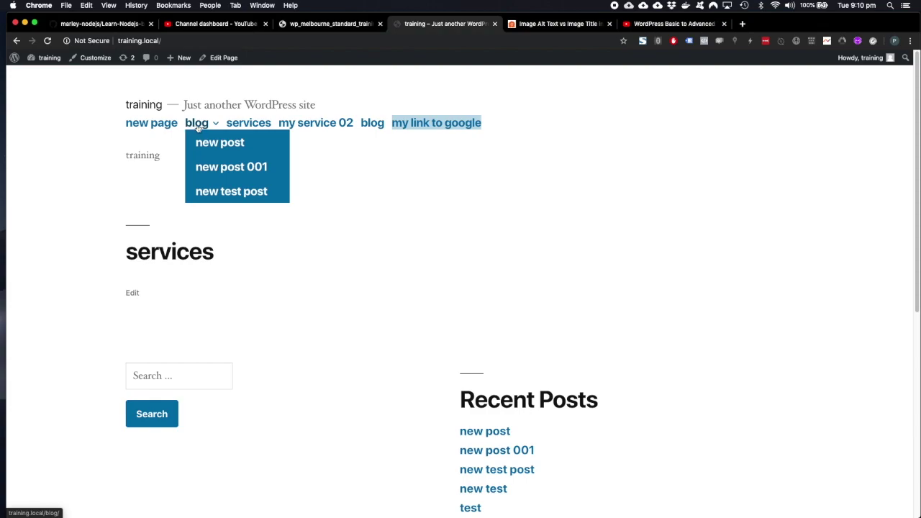
mouse_move(43, 59)
left_click(63, 114)
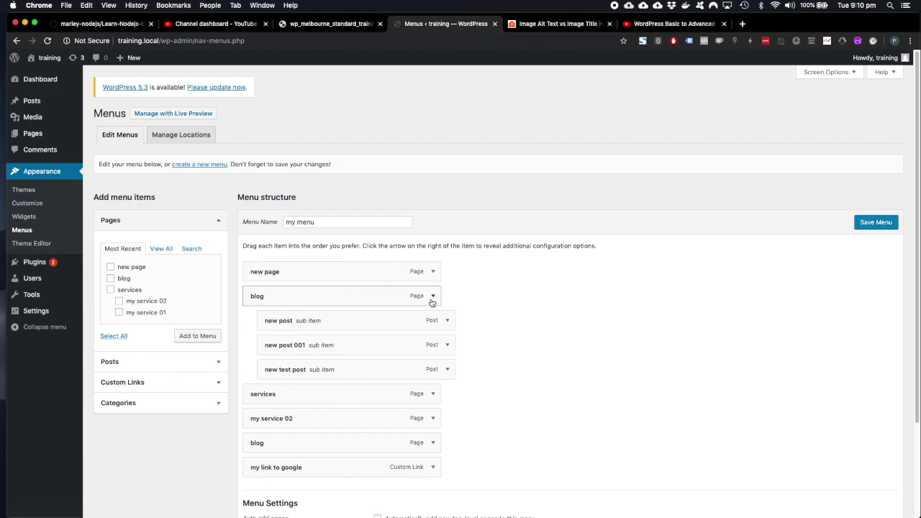
Change the blog item's Navigation Label to 'My blog'.
left_click(433, 297)
left_click(308, 329)
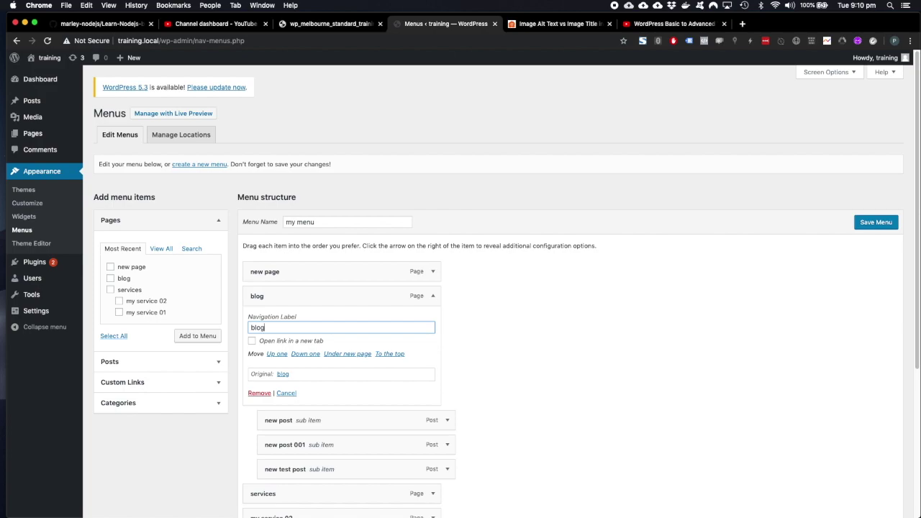
type("My")
Save my menu and visit the live site to see the My blog label.
left_click(883, 228)
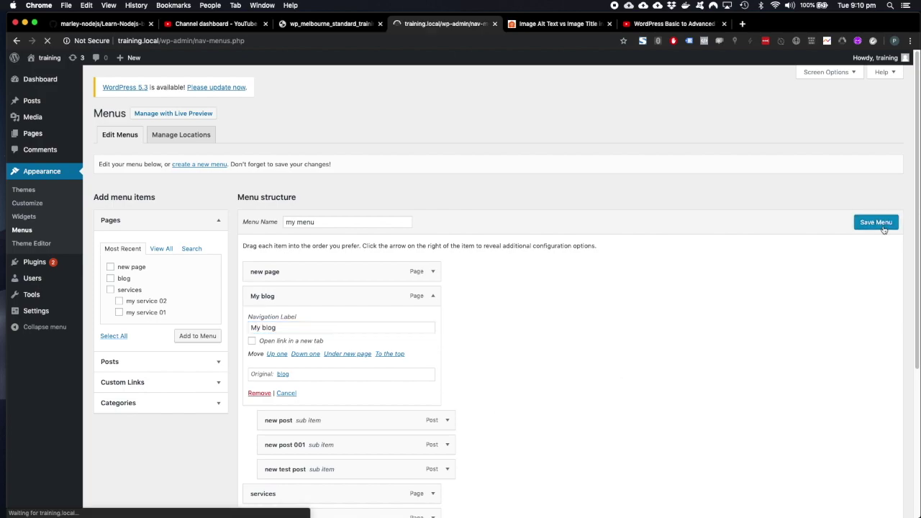
left_click(41, 74)
mouse_move(218, 127)
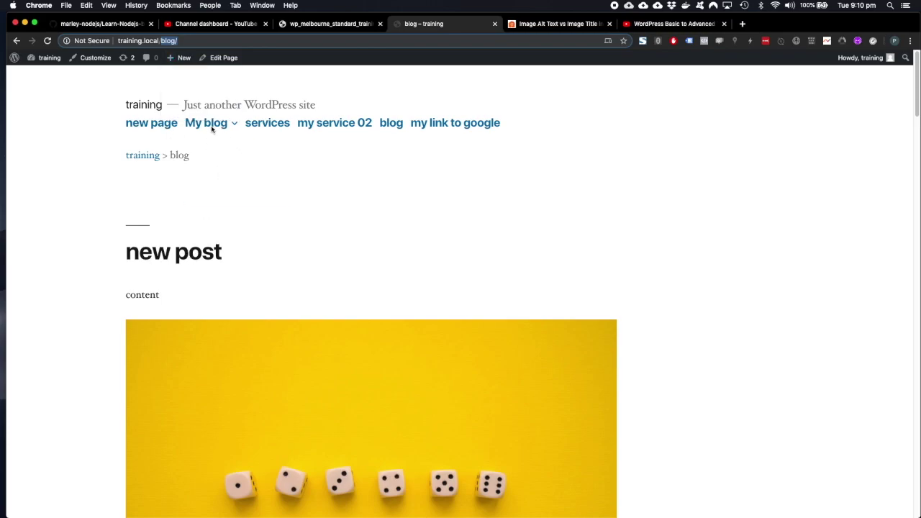
Open the blog page in the editor from the admin bar and select its title text.
left_click(222, 61)
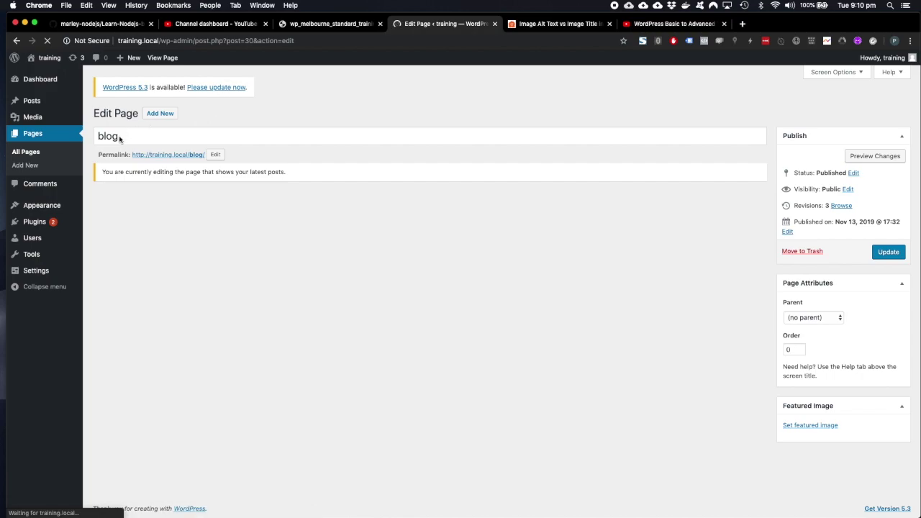
left_click_drag(120, 137, 99, 136)
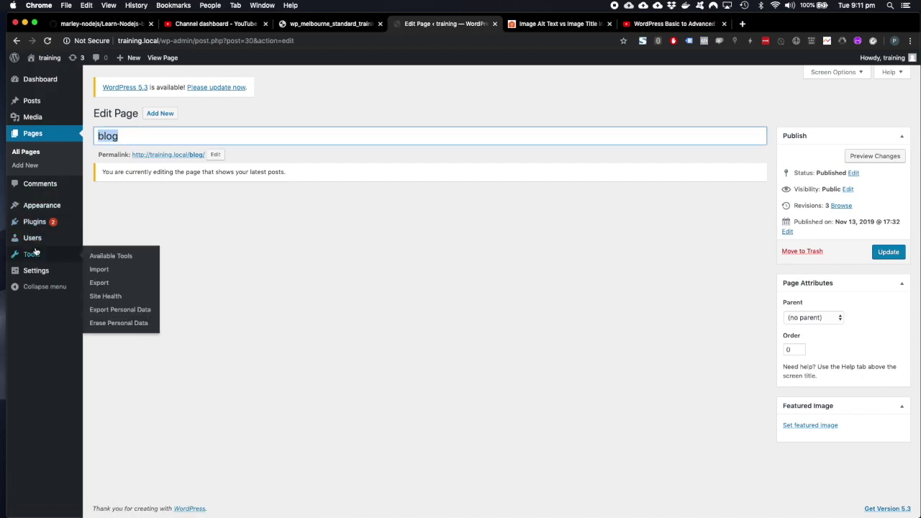